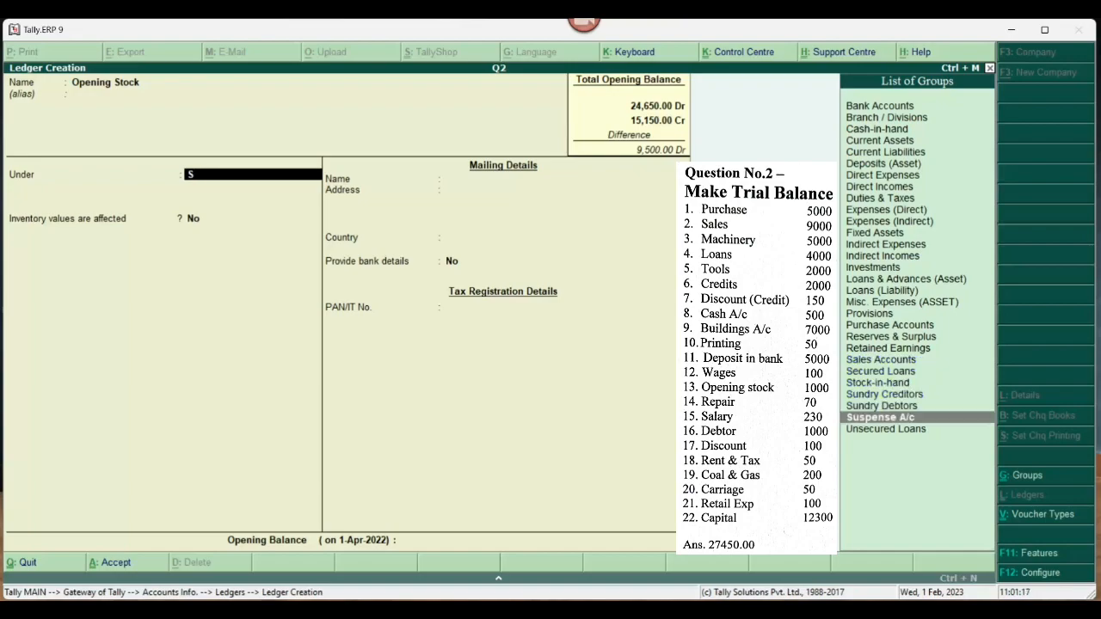
- Place the Opening Stock ledger under Stock-in-Hand with a 1000 Dr opening balance and save it, staying in ledger creation
{"action": "key", "text": "Return"}
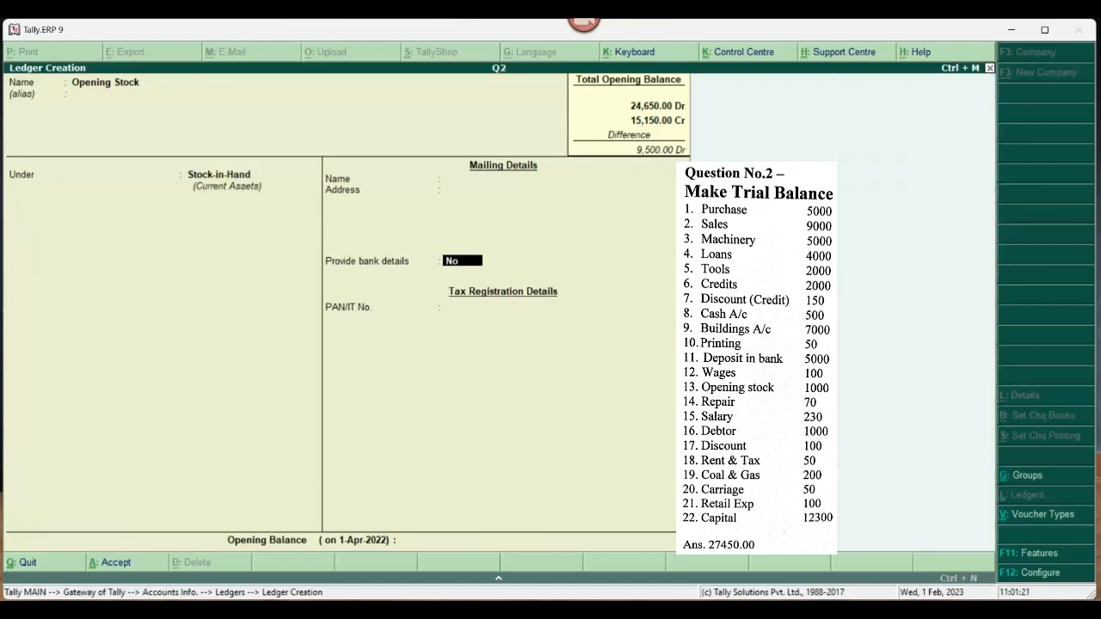
{"action": "key", "text": "Return"}
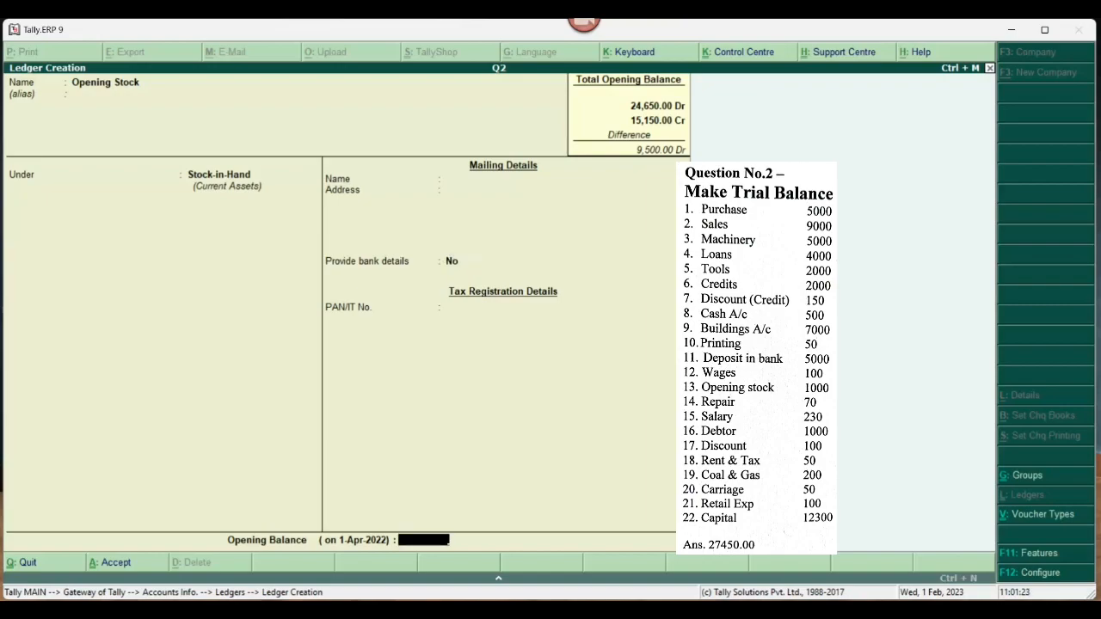
{"action": "type", "text": "1000"}
{"action": "key", "text": "Return"}
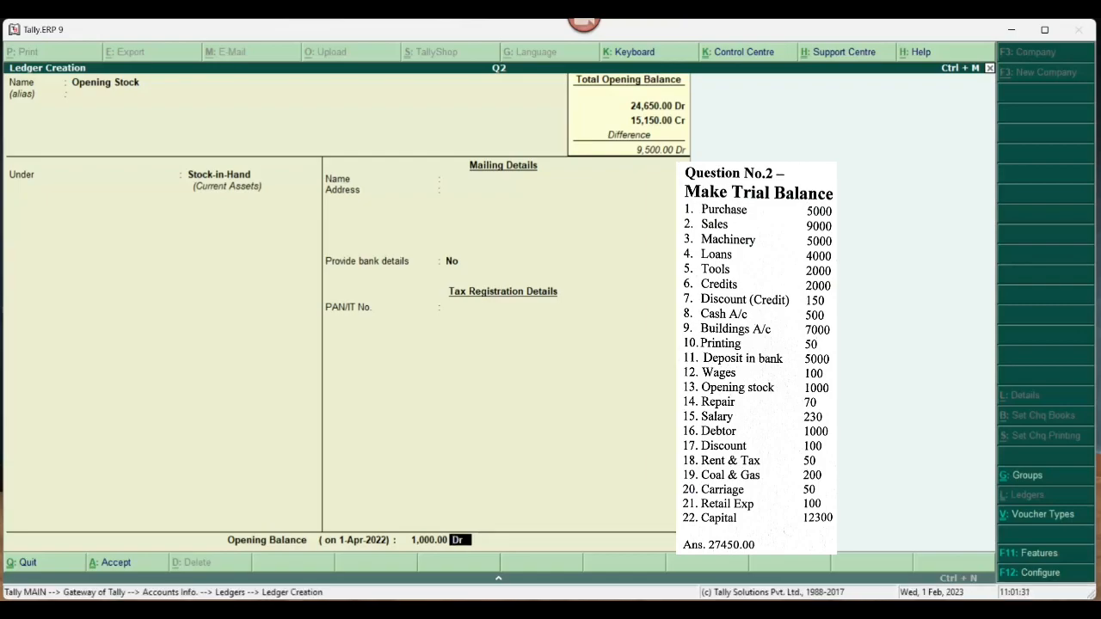
{"action": "key", "text": "Return"}
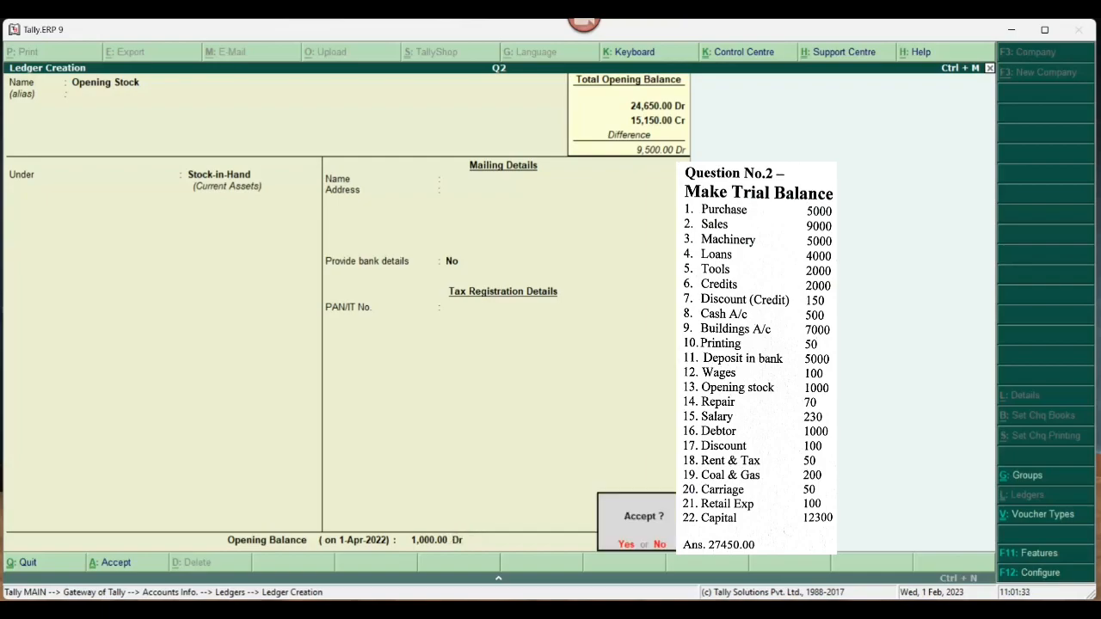
{"action": "key", "text": "Return"}
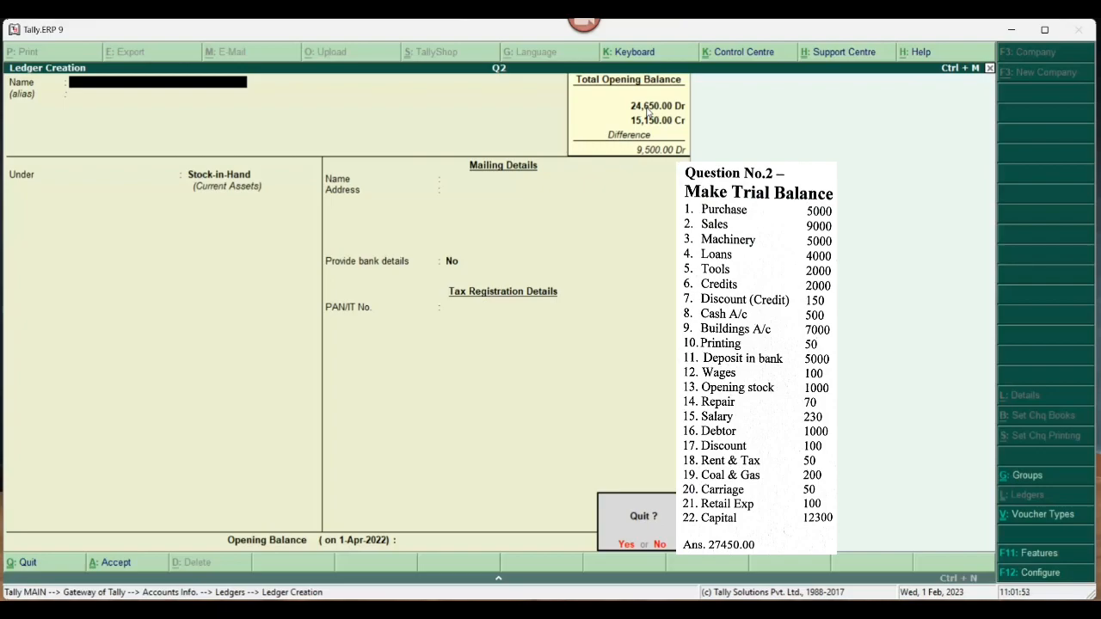
{"action": "key", "text": "y"}
{"action": "key", "text": "Return"}
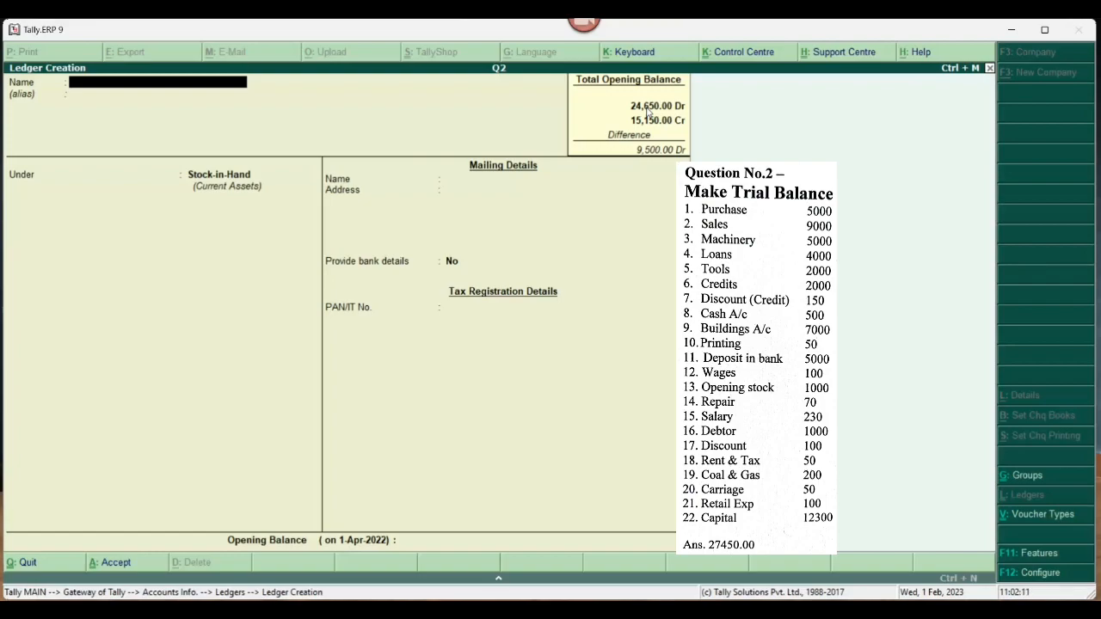
- Name the new ledger Repair and place it under the Indirect Expenses group
{"action": "type", "text": "Repai"}
{"action": "key", "text": "Return"}
{"action": "key", "text": "Return"}
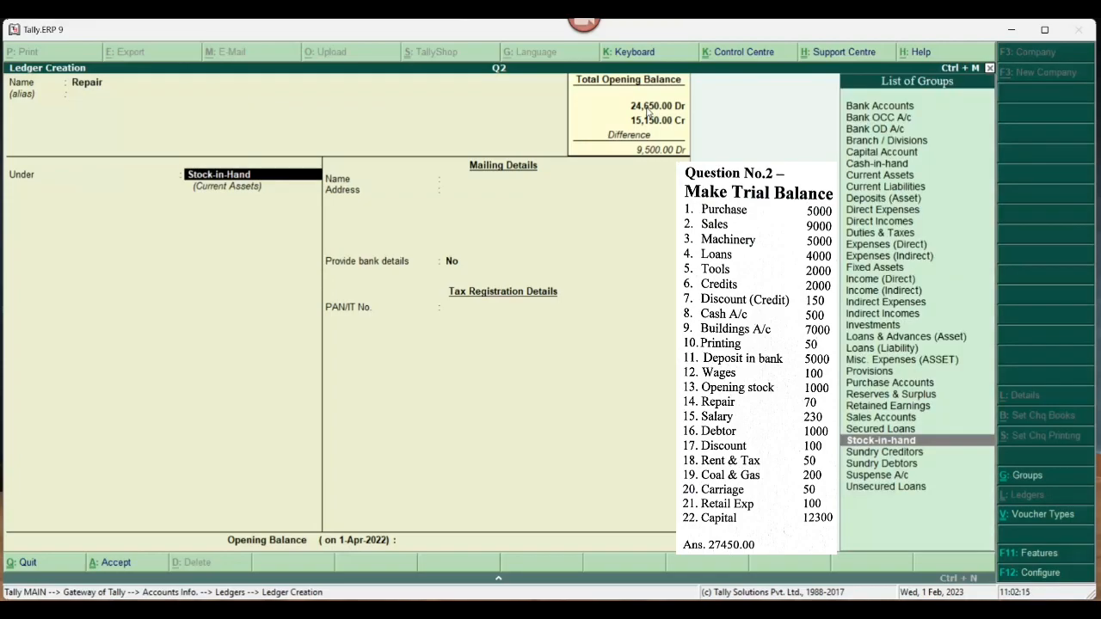
{"action": "type", "text": "i"}
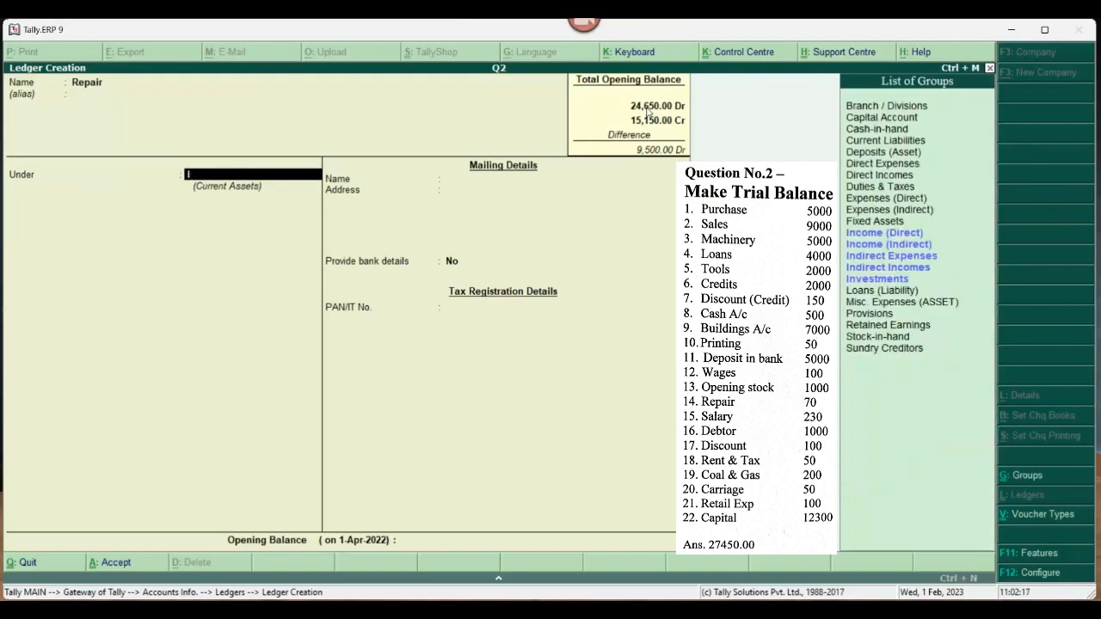
{"action": "key", "text": "Up"}
{"action": "key", "text": "Up"}
{"action": "key", "text": "Up"}
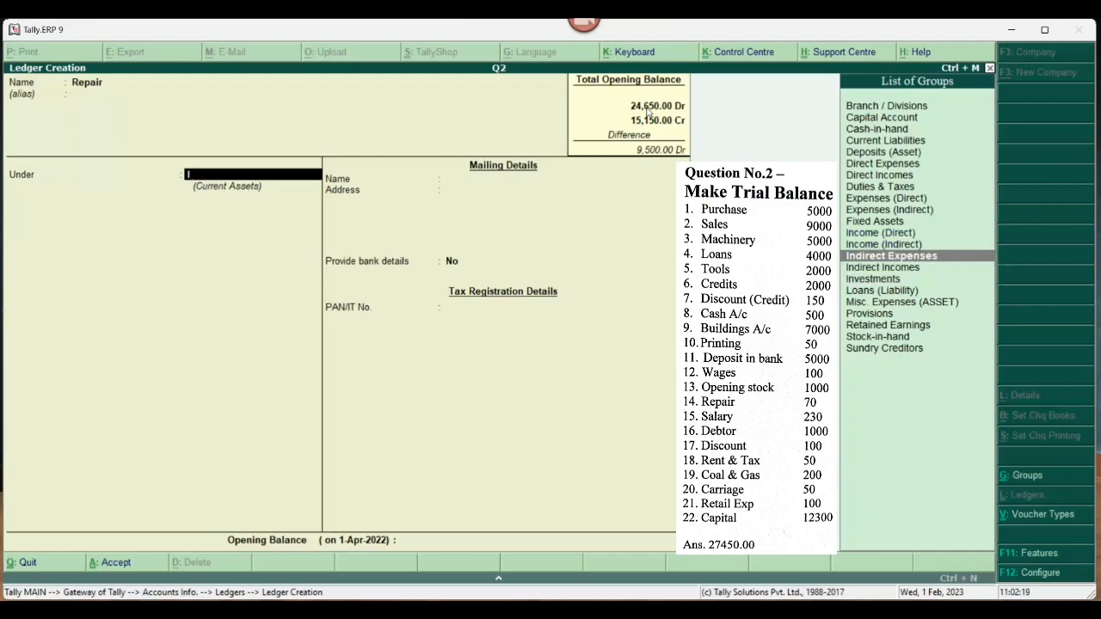
{"action": "key", "text": "Return"}
{"action": "key", "text": "Return"}
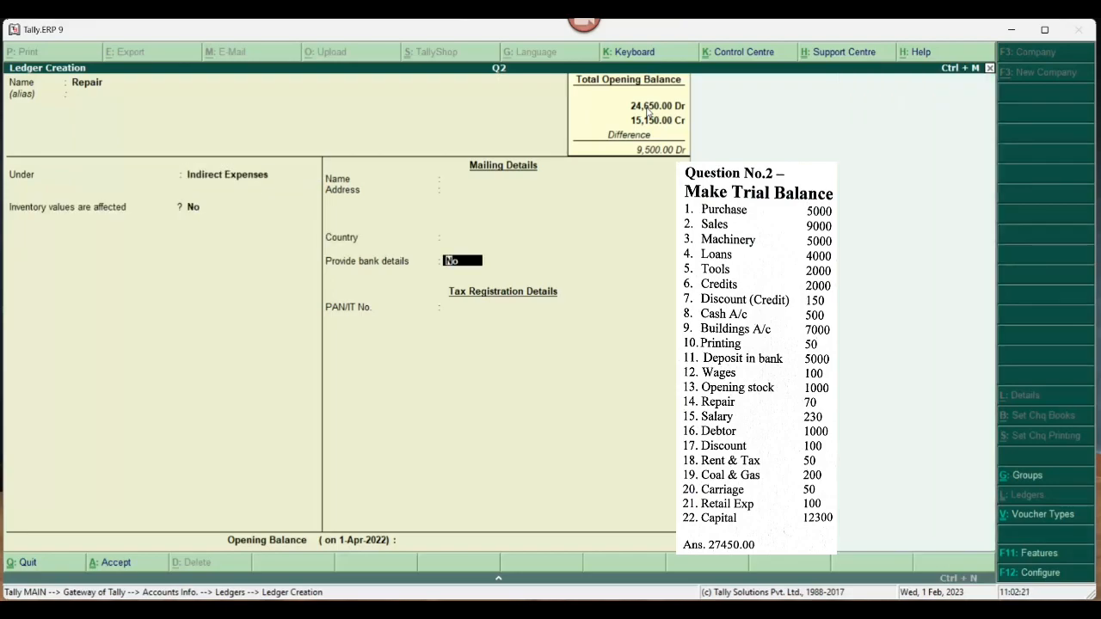
- Give the Repair ledger an opening balance of 70 Dr and save it
{"action": "key", "text": "Return"}
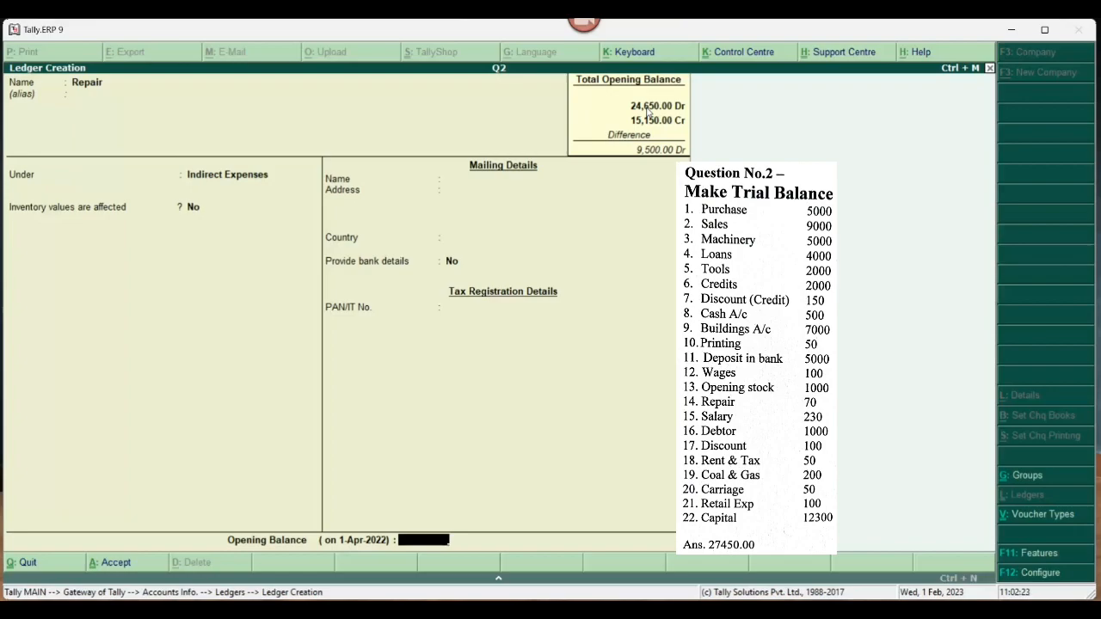
{"action": "type", "text": "70"}
{"action": "key", "text": "Return"}
{"action": "key", "text": "Return"}
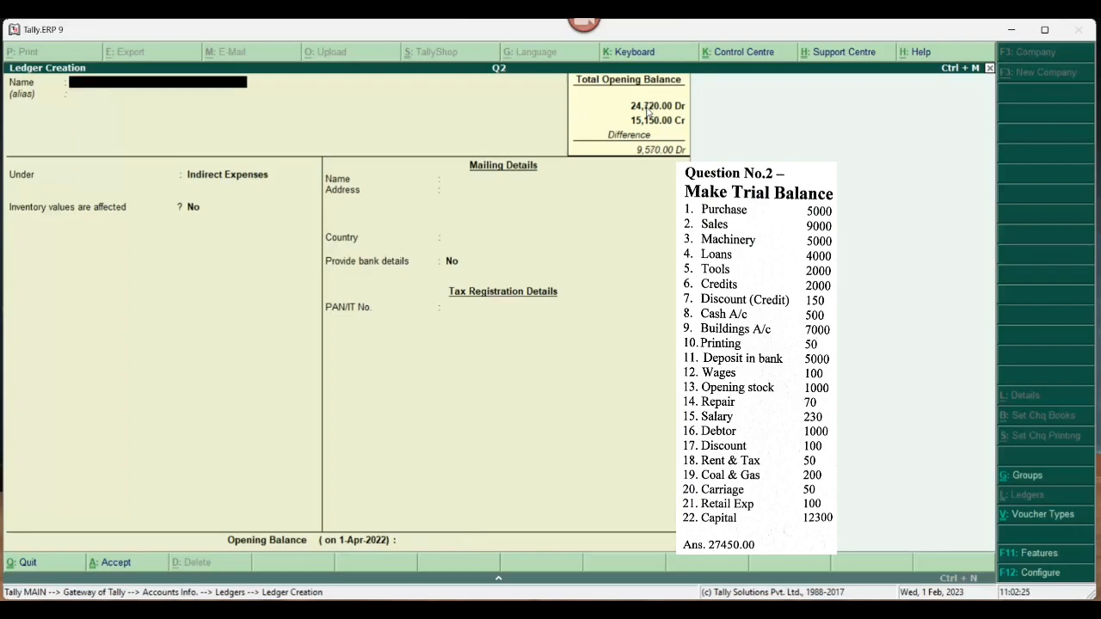
- Create a Salary ledger under Indirect Expenses with an opening balance of 230 Dr
{"action": "type", "text": "Salary"}
{"action": "key", "text": "Return"}
{"action": "key", "text": "Return"}
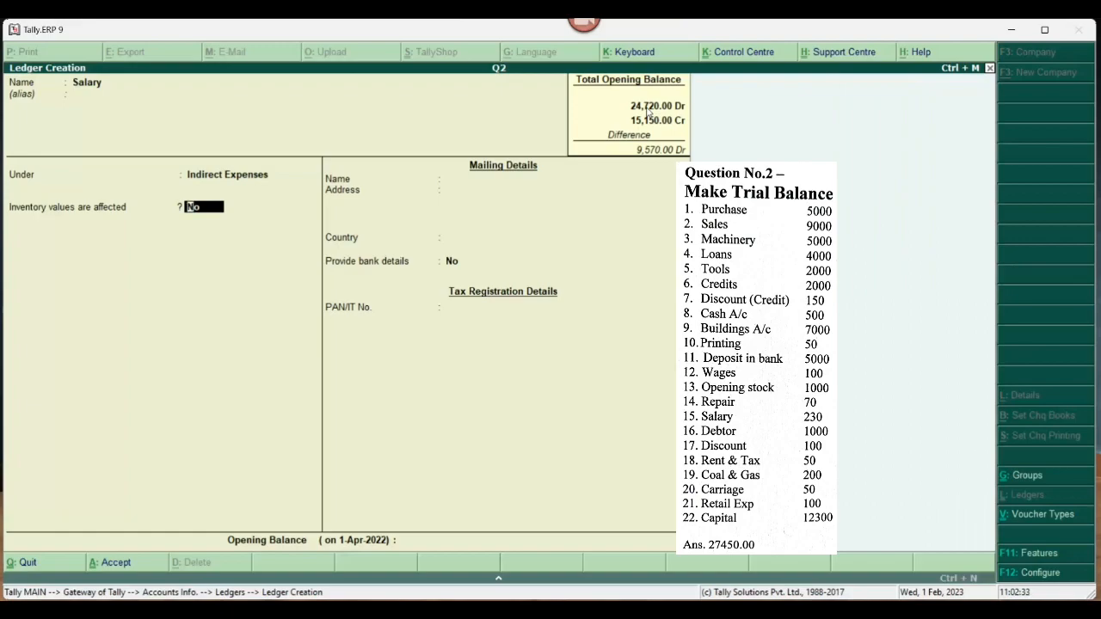
{"action": "key", "text": "Return"}
{"action": "key", "text": "Return"}
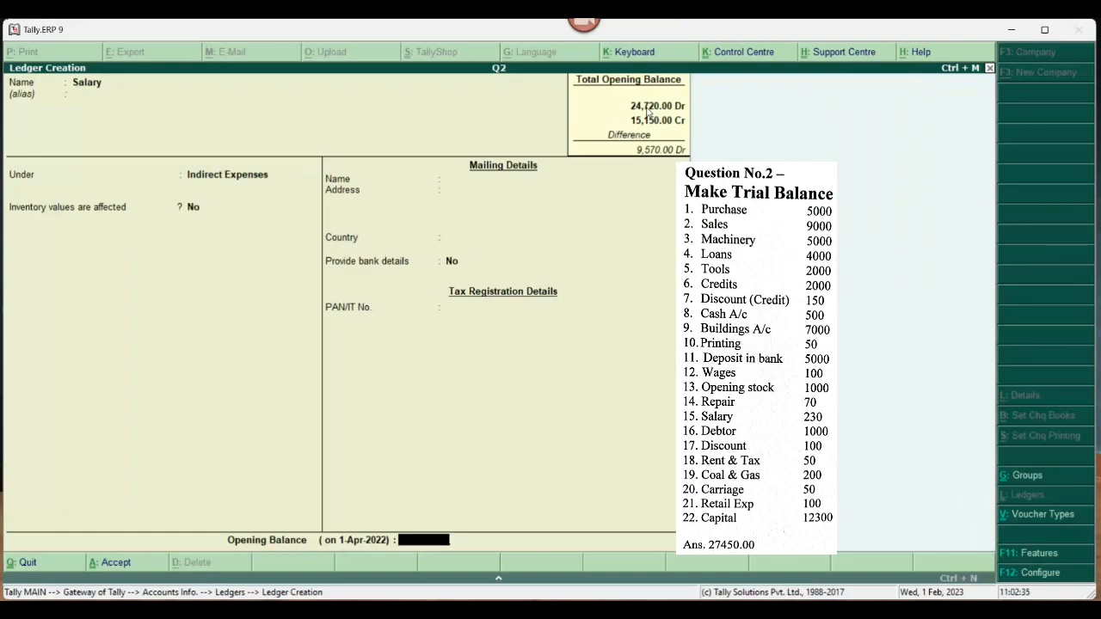
{"action": "type", "text": "230"}
{"action": "key", "text": "Return"}
{"action": "key", "text": "Return"}
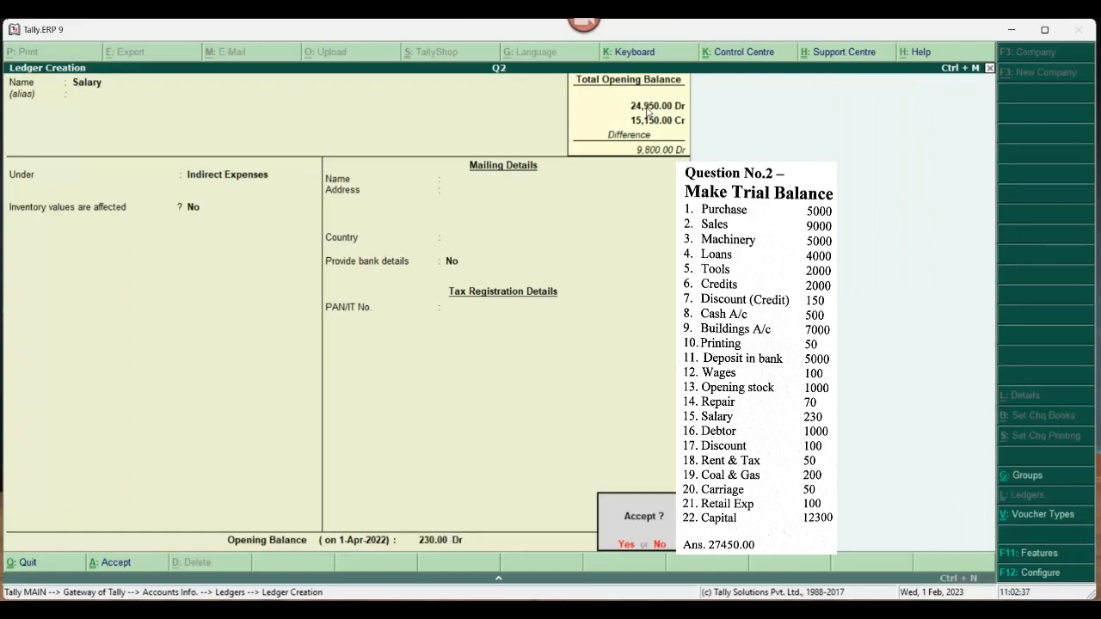
{"action": "key", "text": "Return"}
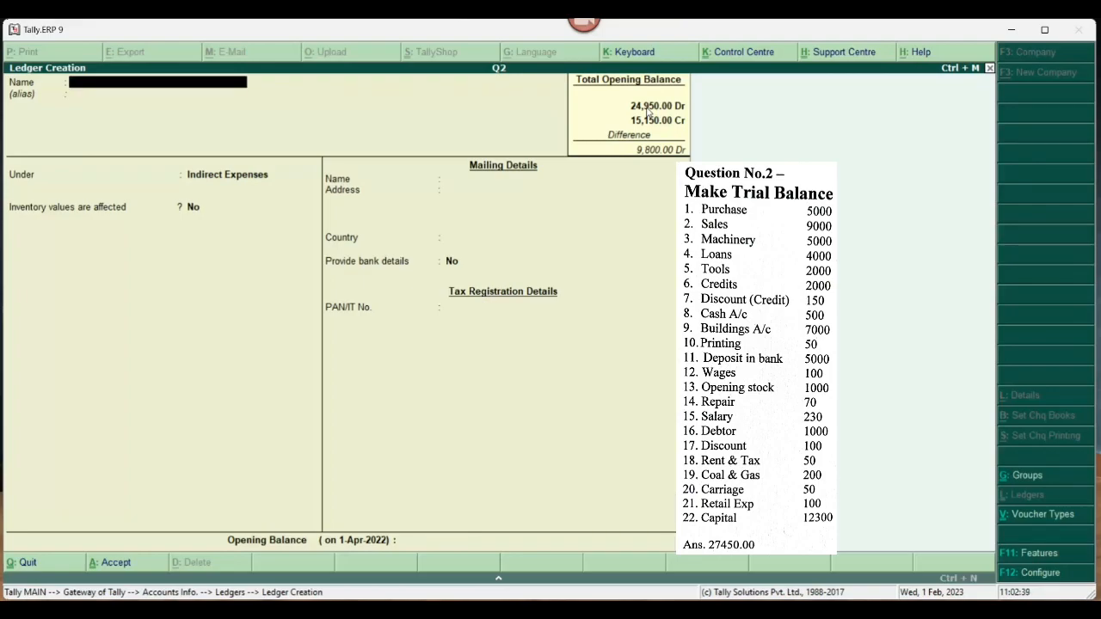
- Name the new ledger Debitor and place it under the Sundry Debtors group
{"action": "type", "text": "Debitor"}
{"action": "key", "text": "Return"}
{"action": "key", "text": "Return"}
{"action": "type", "text": "S"}
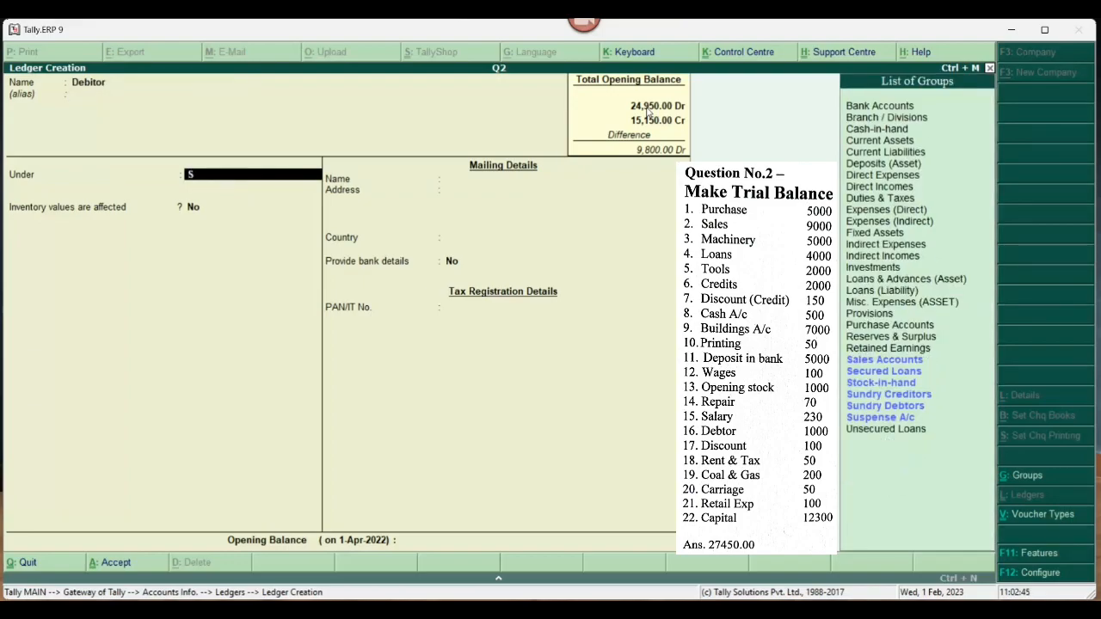
{"action": "key", "text": "Up"}
{"action": "key", "text": "Up"}
{"action": "key", "text": "Up"}
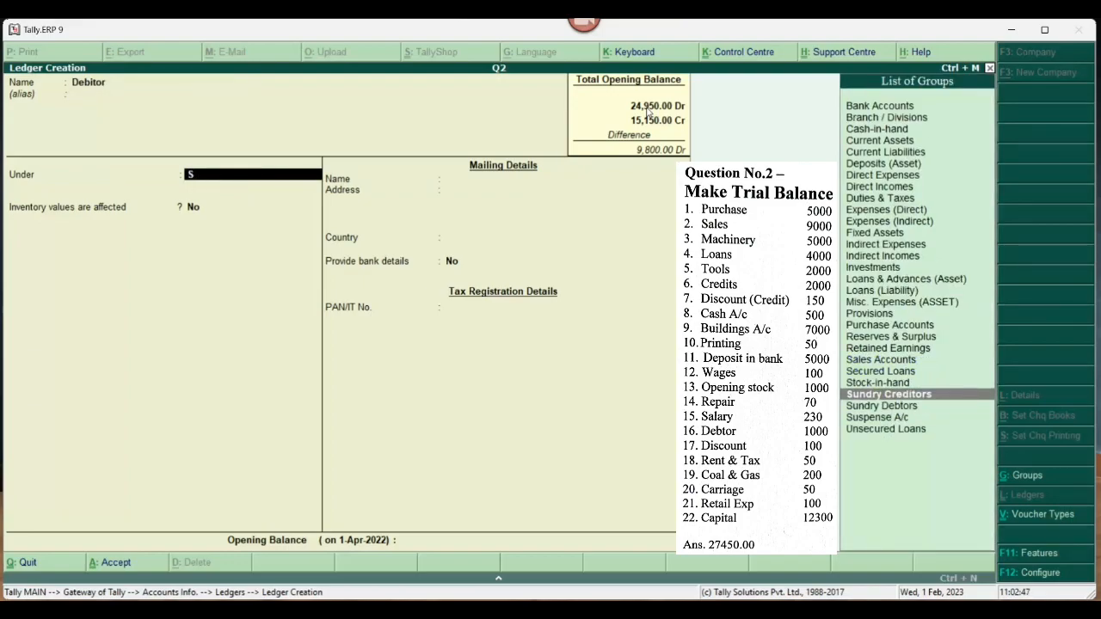
{"action": "key", "text": "Down"}
{"action": "key", "text": "Return"}
- Set Maintain balances bill-by-bill to No for the Debitor ledger
{"action": "key", "text": "Return"}
{"action": "key", "text": "Return"}
{"action": "key", "text": "Return"}
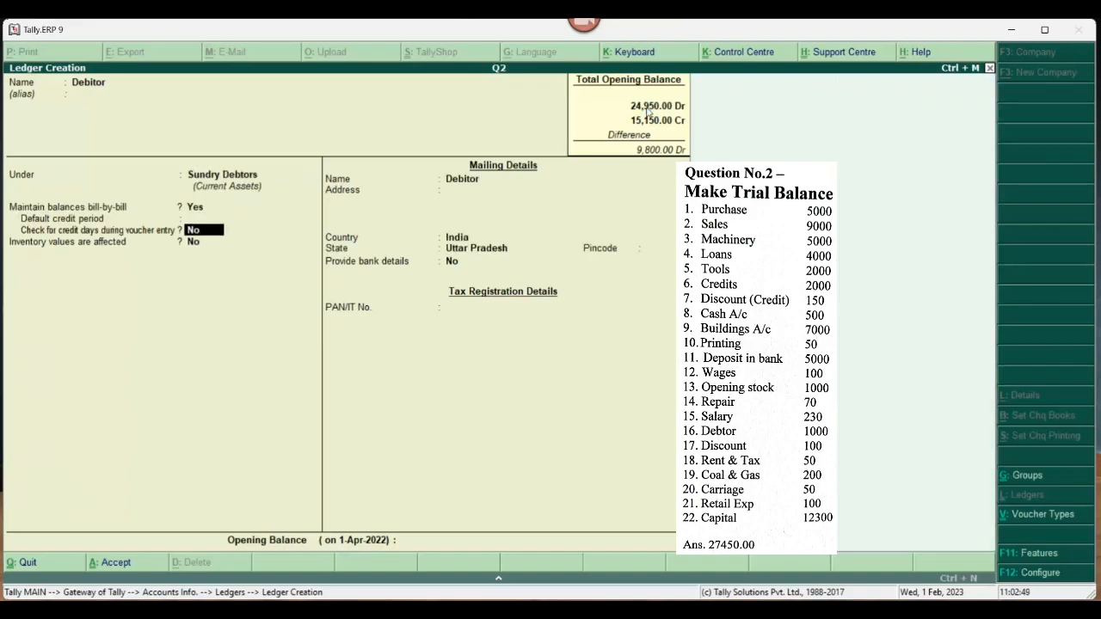
{"action": "key", "text": "BackSpace"}
{"action": "key", "text": "BackSpace"}
{"action": "key", "text": "BackSpace"}
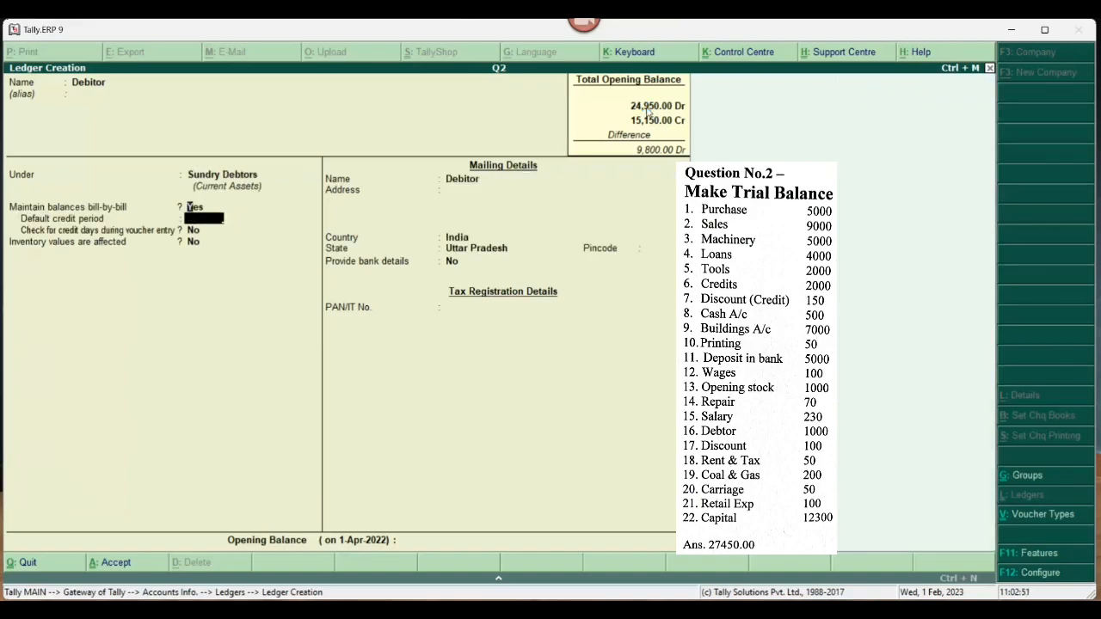
{"action": "key", "text": "n"}
{"action": "key", "text": "Return"}
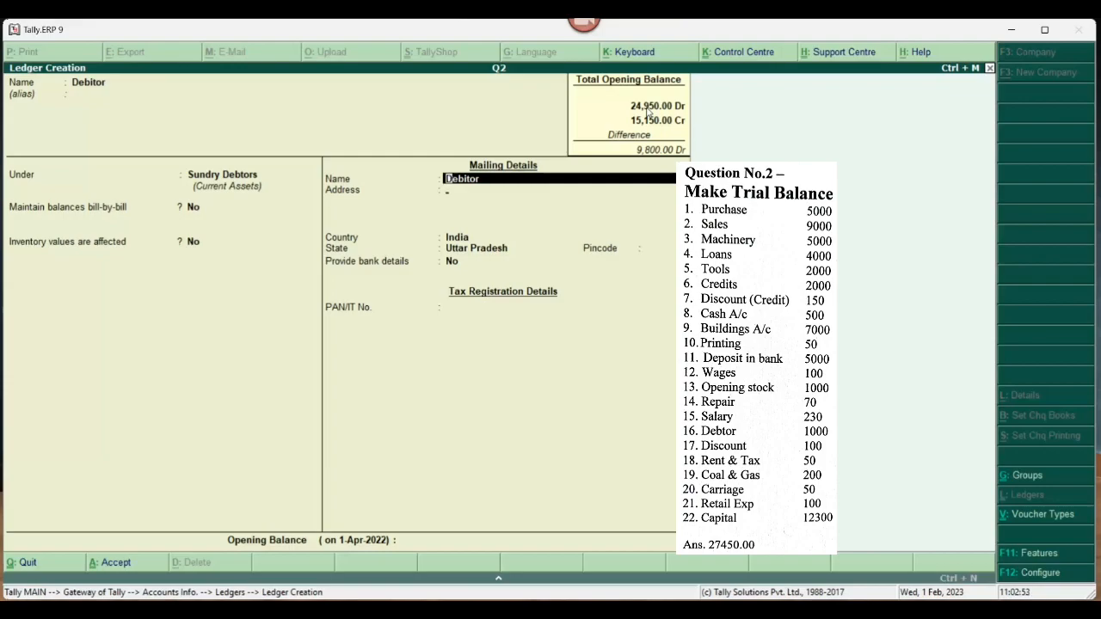
- Keep the Debitor ledger's default mailing details, set its opening balance to 1000 Dr and save it
{"action": "key", "text": "Return"}
{"action": "key", "text": "Return"}
{"action": "key", "text": "Return"}
{"action": "key", "text": "Return"}
{"action": "key", "text": "Return"}
{"action": "key", "text": "Return"}
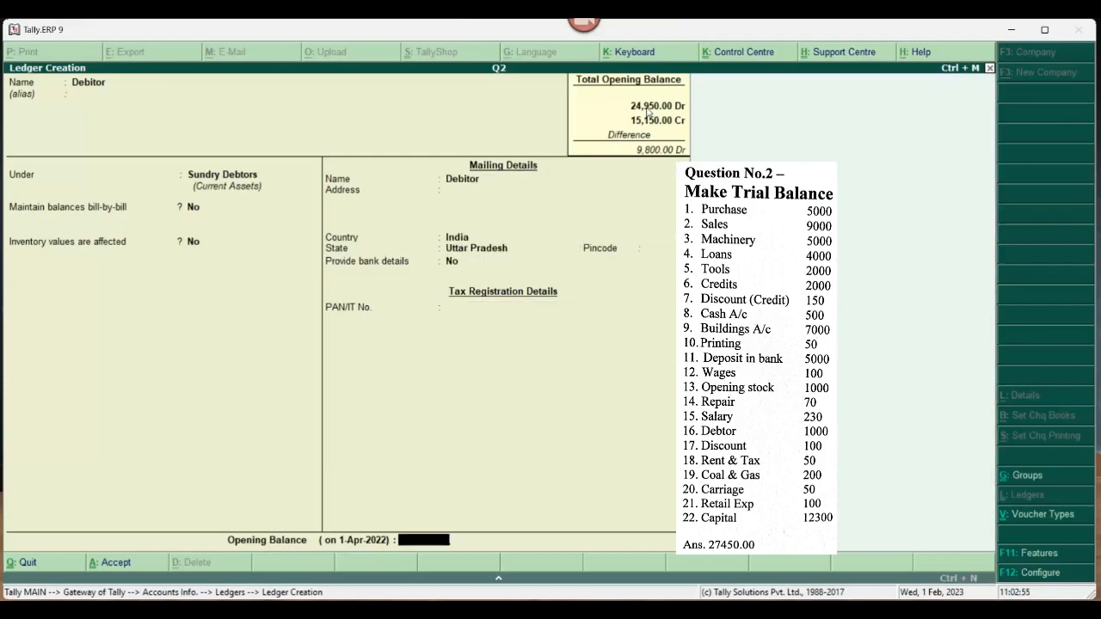
{"action": "type", "text": "1000"}
{"action": "key", "text": "Return"}
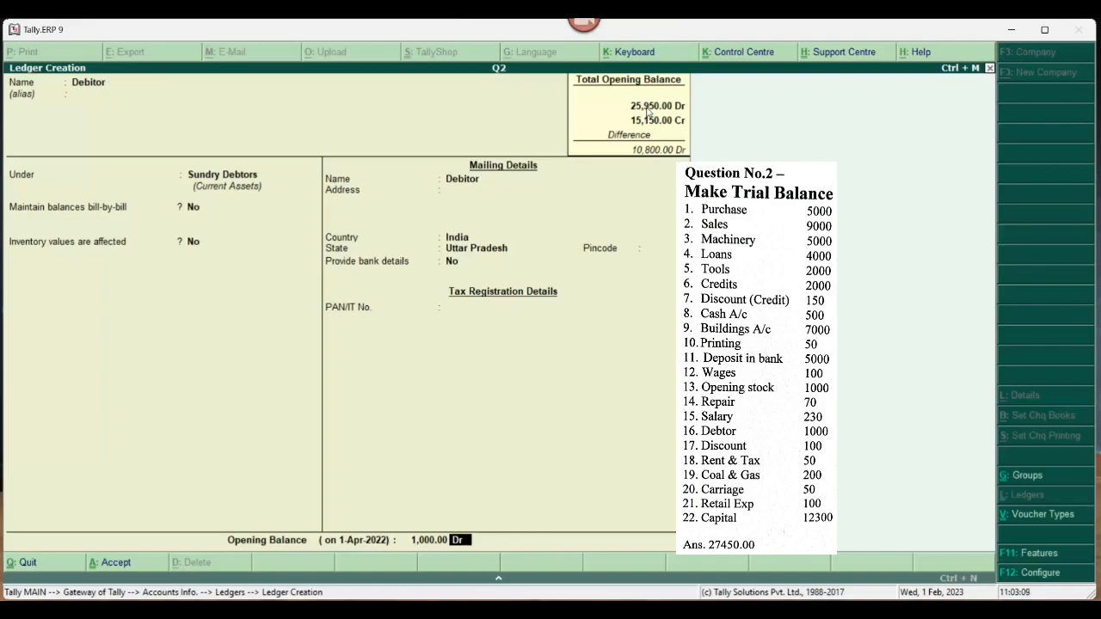
{"action": "key", "text": "Return"}
{"action": "key", "text": "Return"}
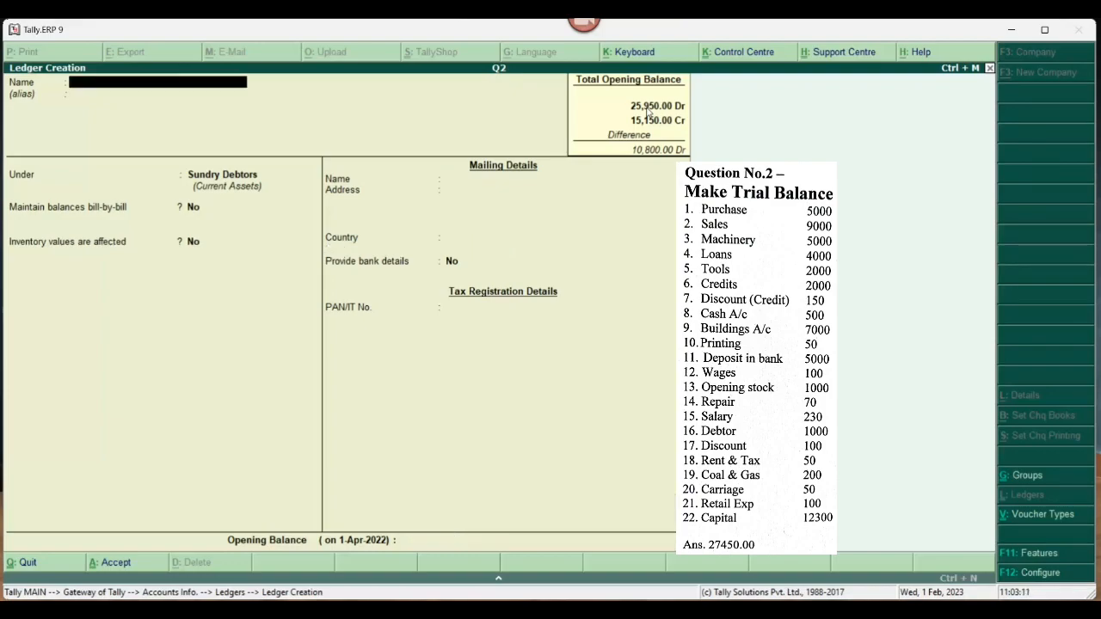
- Name the new ledger Discount and place it under the Indirect Expenses group
{"action": "type", "text": "Discount"}
{"action": "key", "text": "Return"}
{"action": "key", "text": "Return"}
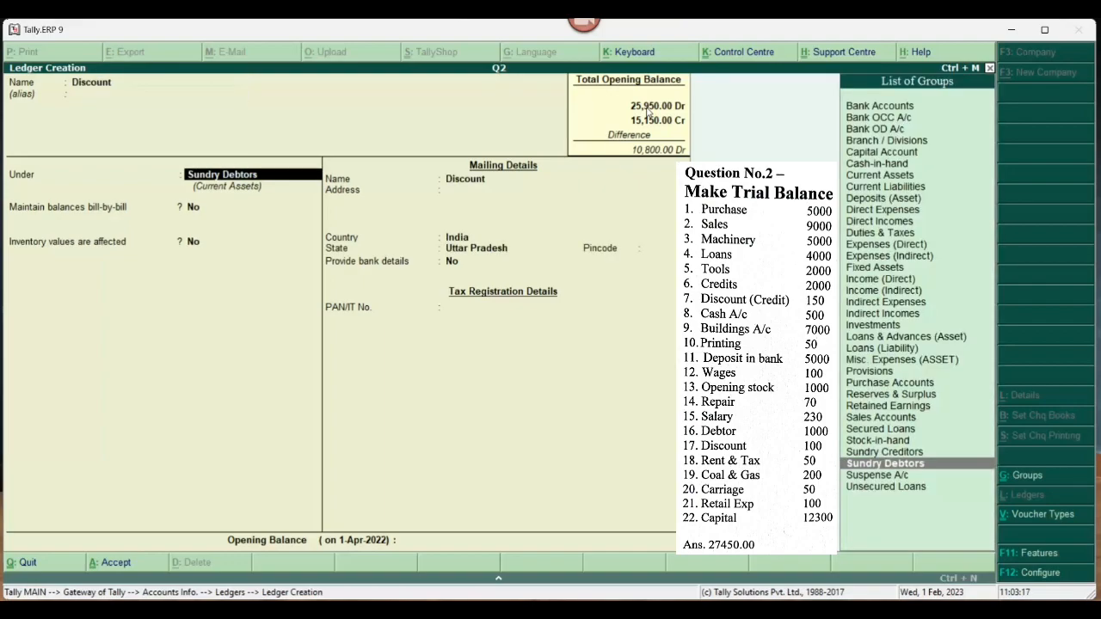
{"action": "type", "text": "i"}
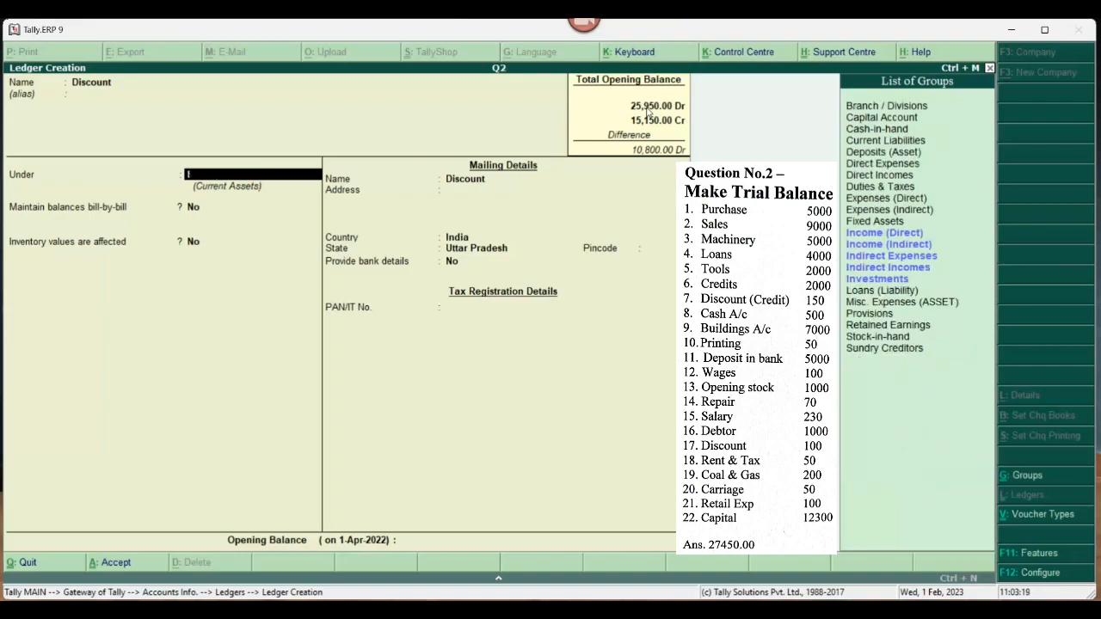
{"action": "key", "text": "Down"}
{"action": "key", "text": "Up"}
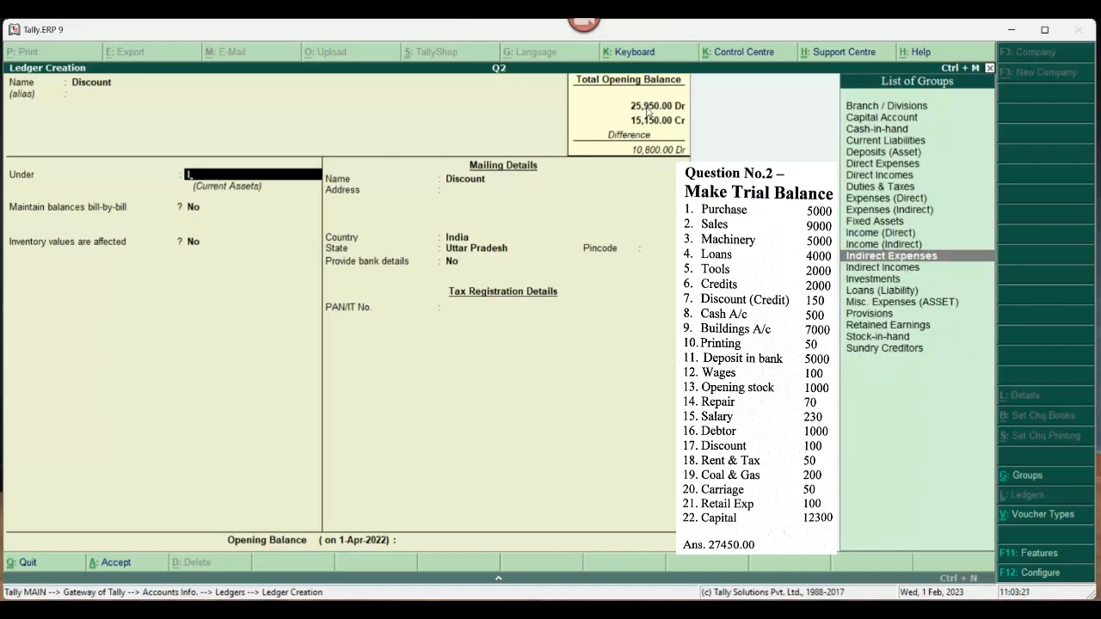
{"action": "key", "text": "Return"}
- Give the Discount ledger an opening balance of 100 Dr and save it
{"action": "key", "text": "Return"}
{"action": "key", "text": "Return"}
{"action": "key", "text": "Escape"}
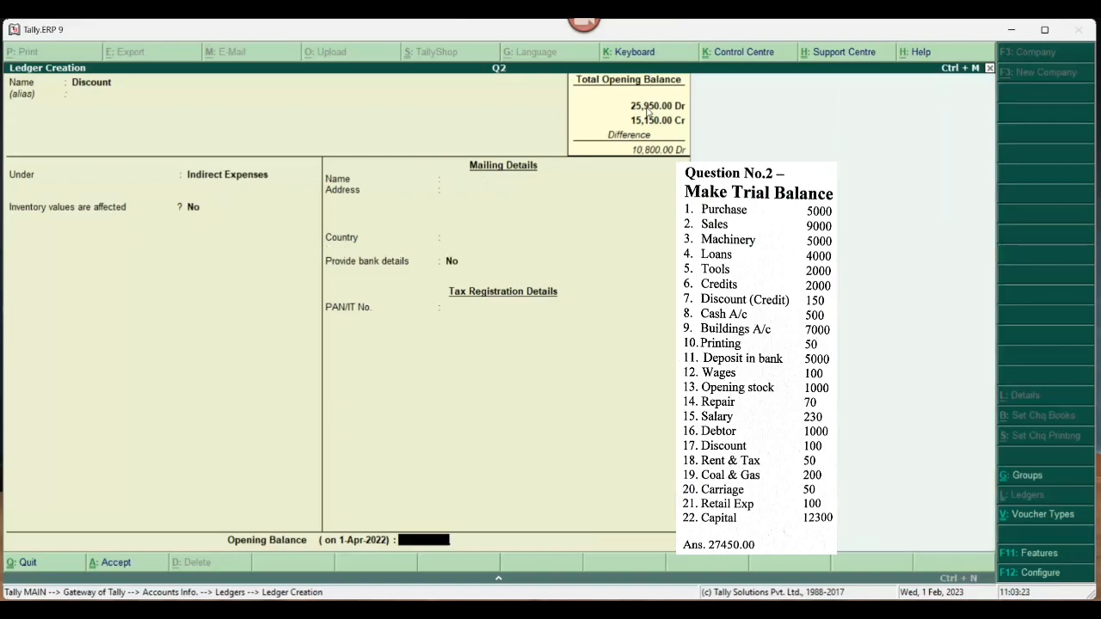
{"action": "type", "text": "100"}
{"action": "key", "text": "Return"}
{"action": "key", "text": "Return"}
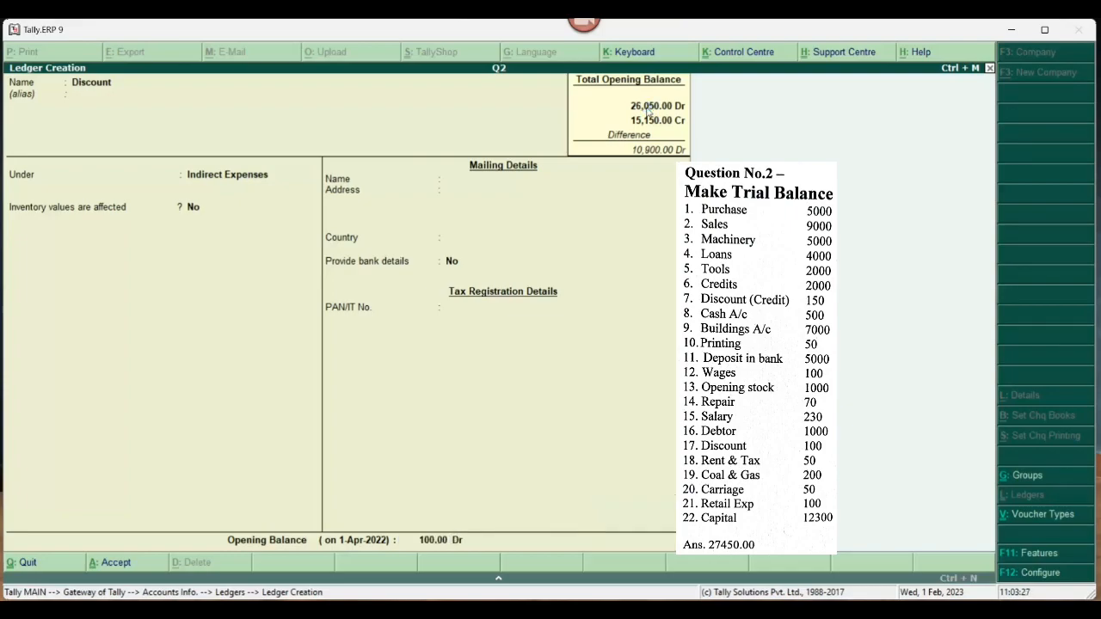
- Name the new ledger Rent and Tax and assign it to the Indirect Expenses group
{"action": "type", "text": "Re"}
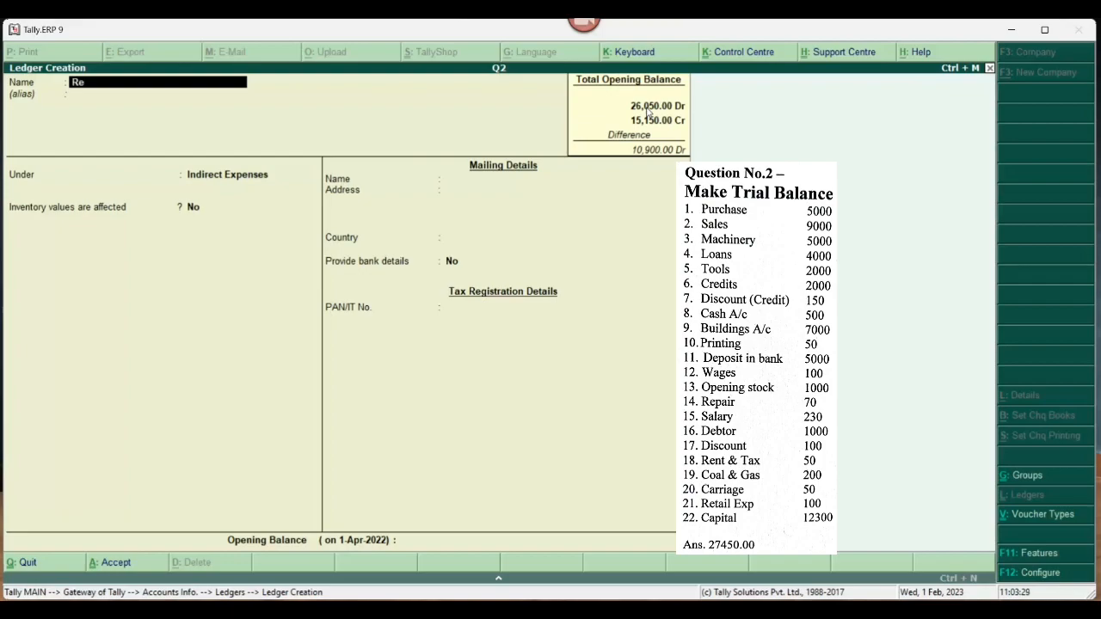
{"action": "type", "text": "nt and Tax"}
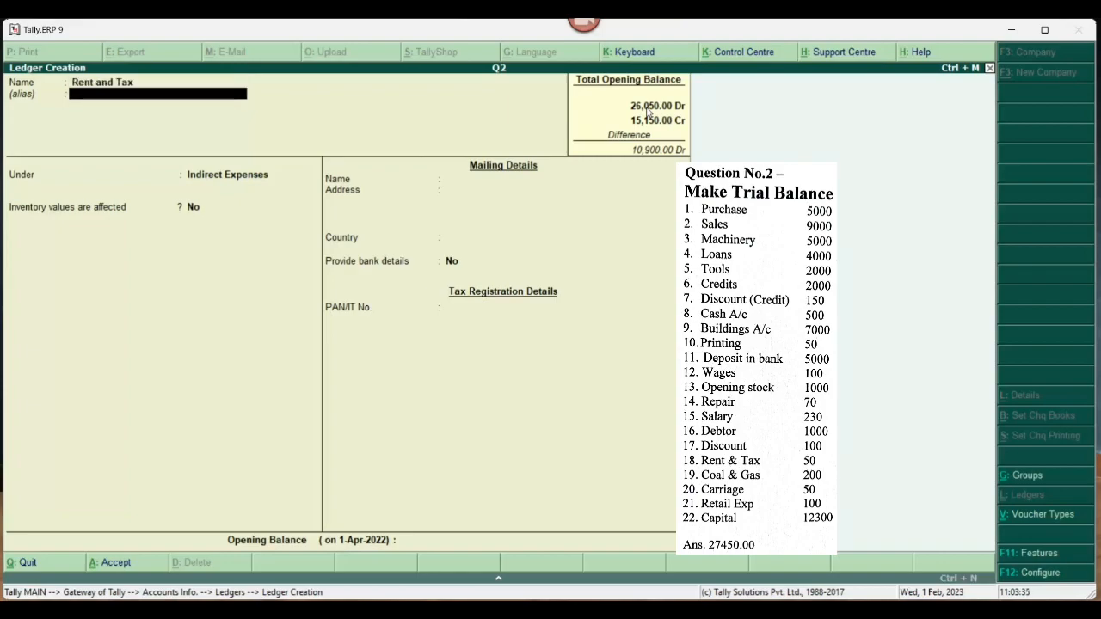
{"action": "key", "text": "Return"}
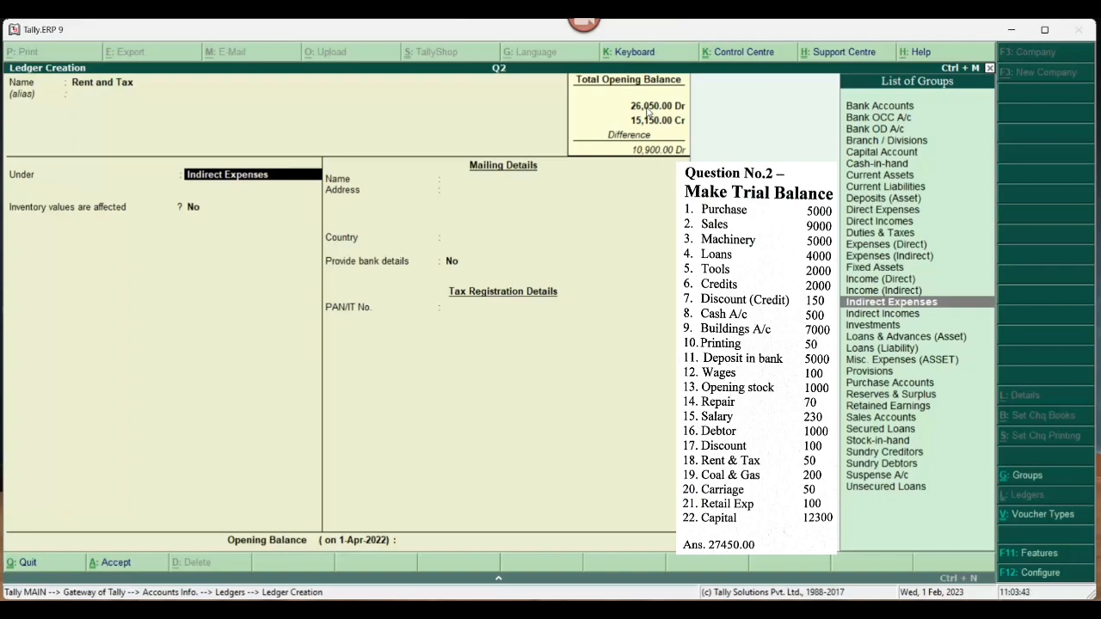
{"action": "type", "text": "I"}
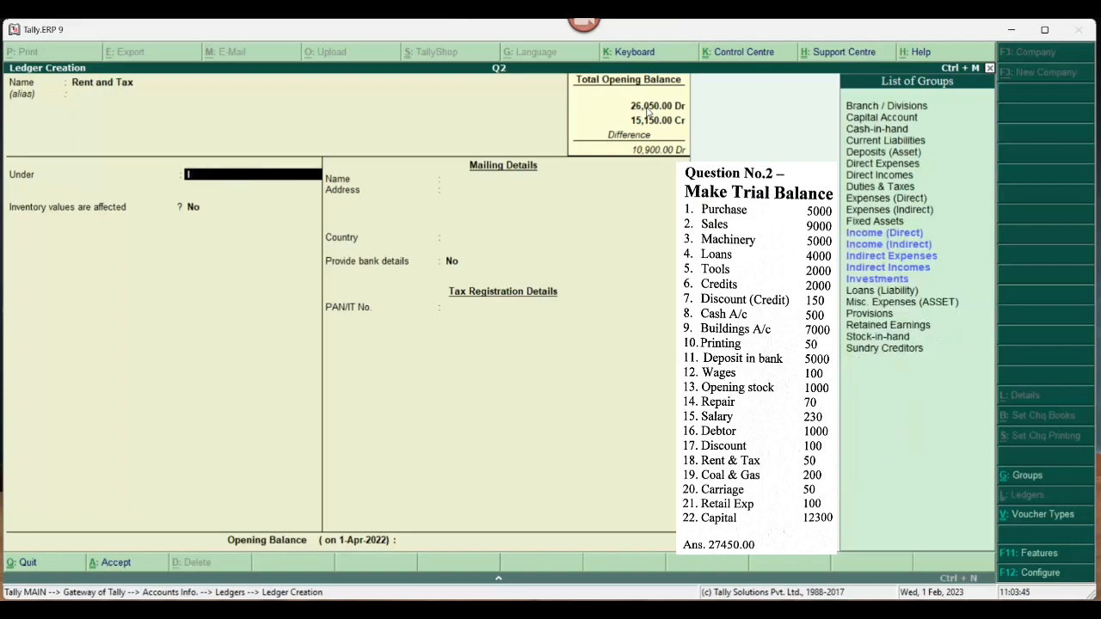
{"action": "type", "text": "nd"}
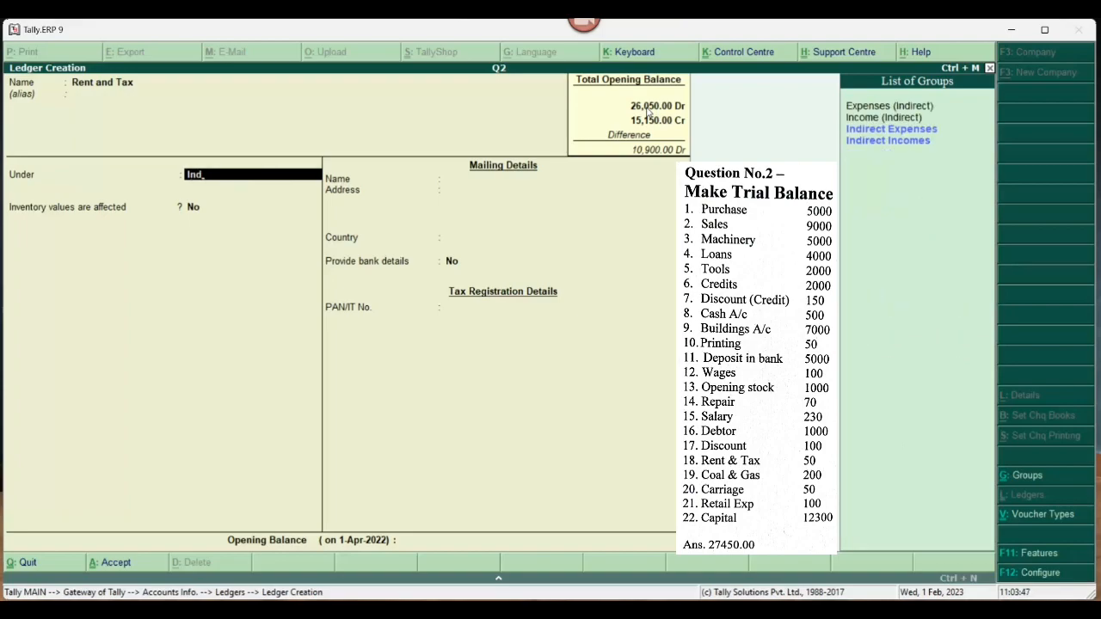
{"action": "key", "text": "Return"}
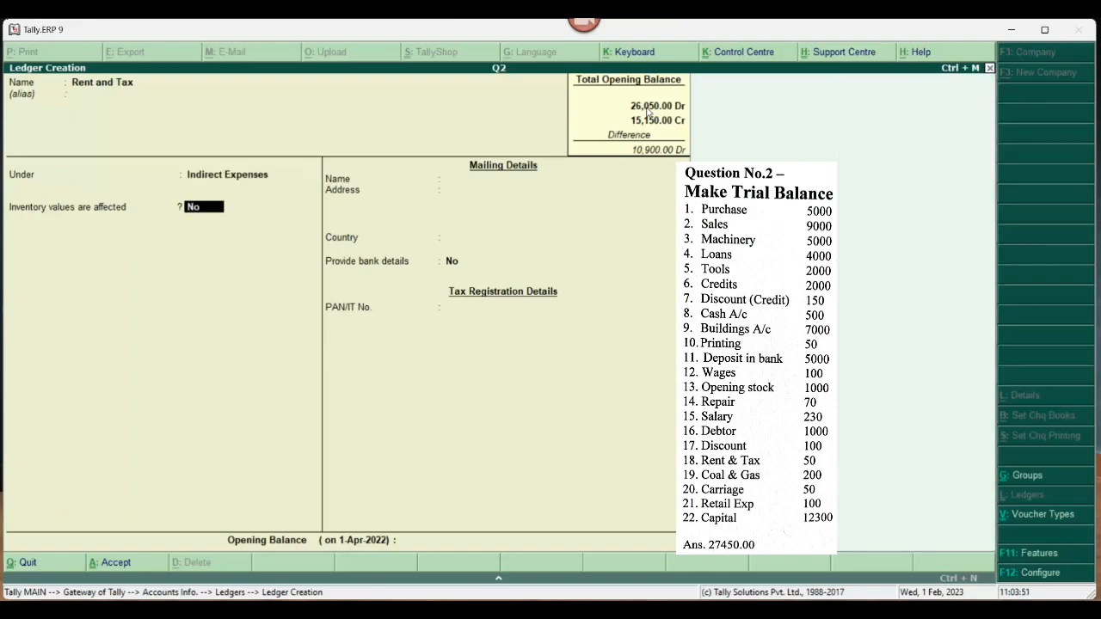
- Give the Rent and Tax ledger an opening balance of 50 Dr and save it
{"action": "key", "text": "Return"}
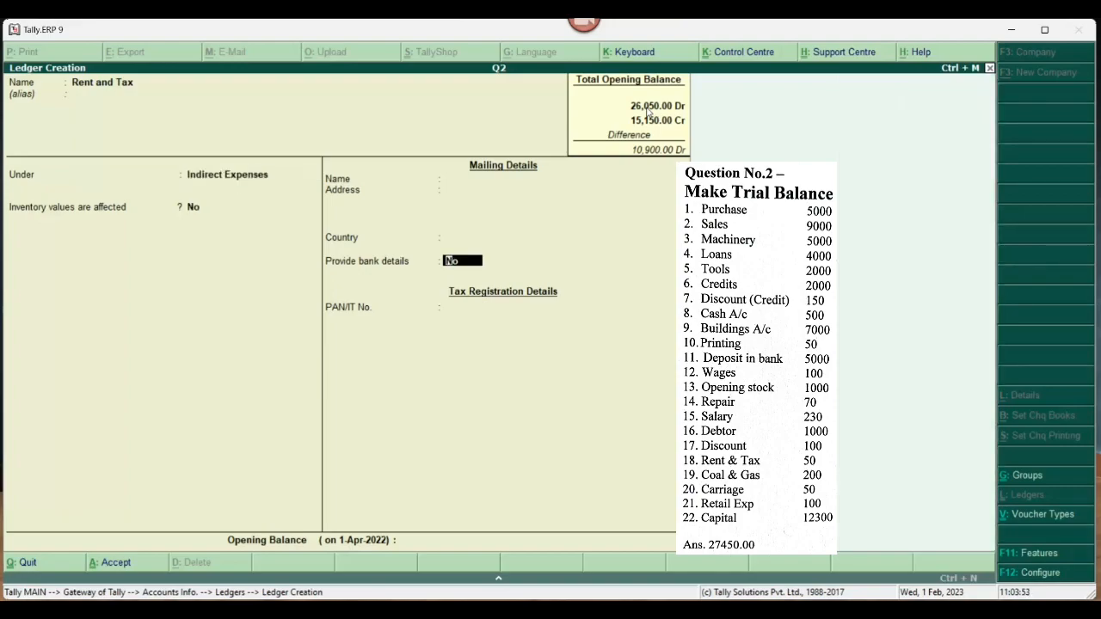
{"action": "key", "text": "Return"}
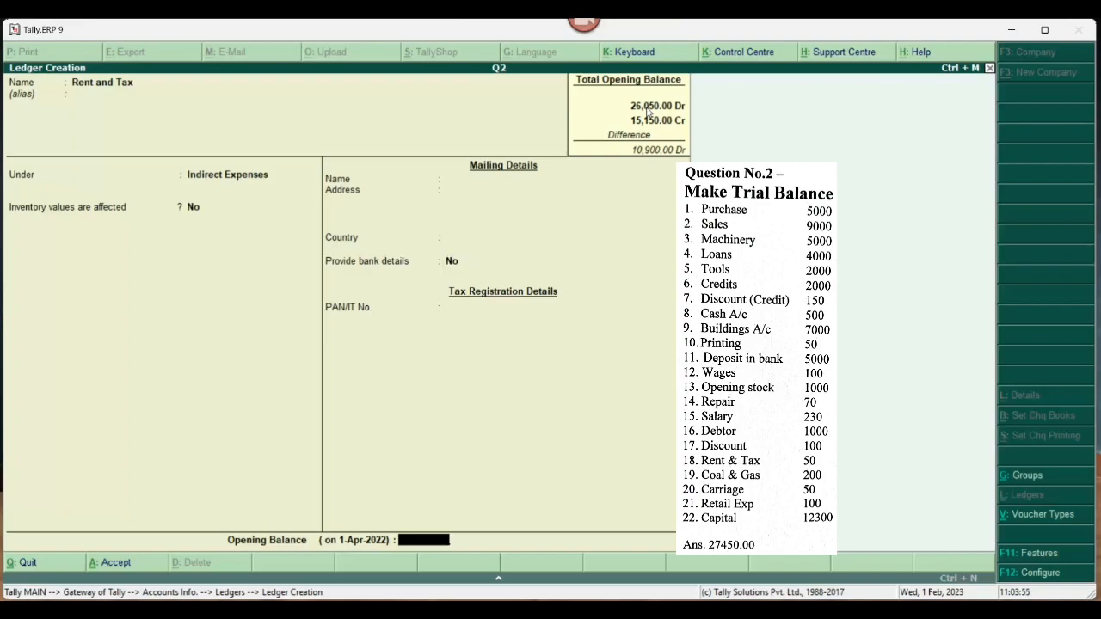
{"action": "type", "text": "50"}
{"action": "key", "text": "Return"}
{"action": "key", "text": "Return"}
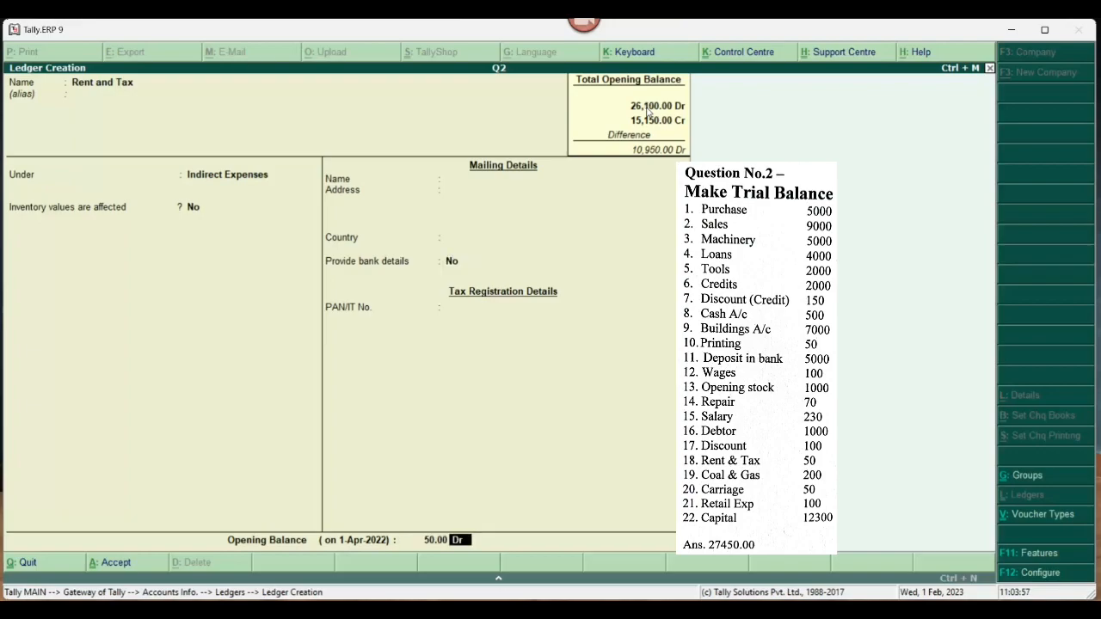
{"action": "key", "text": "Return"}
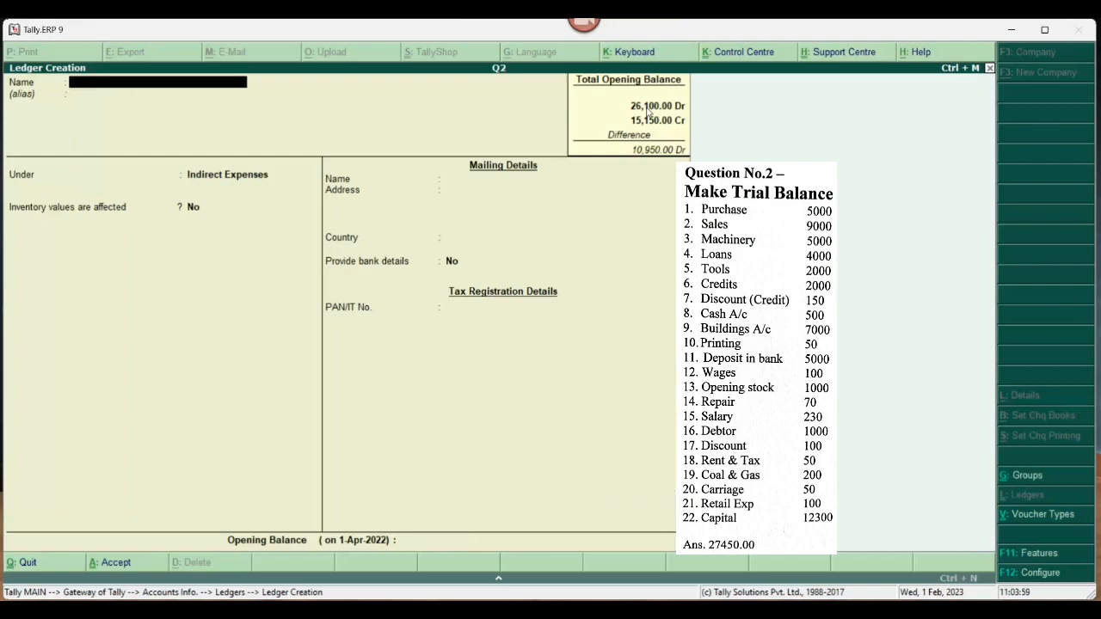
- Name the new ledger Coal & Gas and place it under the Direct Expenses group
{"action": "type", "text": "Coal & Gas"}
{"action": "key", "text": "Return"}
{"action": "key", "text": "Return"}
{"action": "type", "text": "d"}
{"action": "key", "text": "Return"}
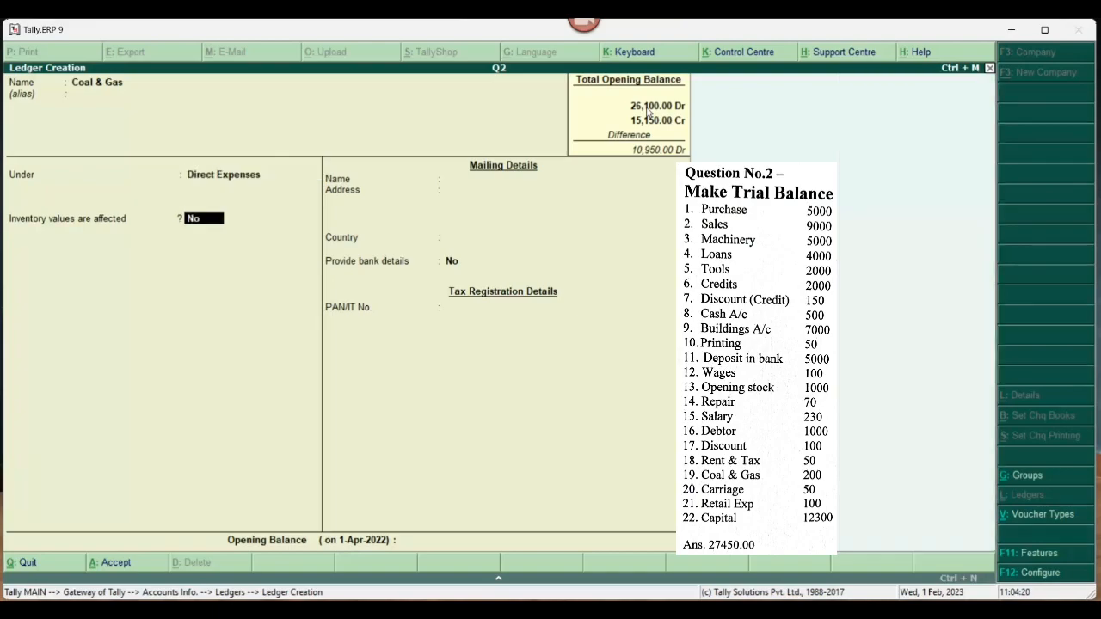
- Set the Coal & Gas ledger's opening balance to 200 Dr and save it
{"action": "key", "text": "Return"}
{"action": "key", "text": "Return"}
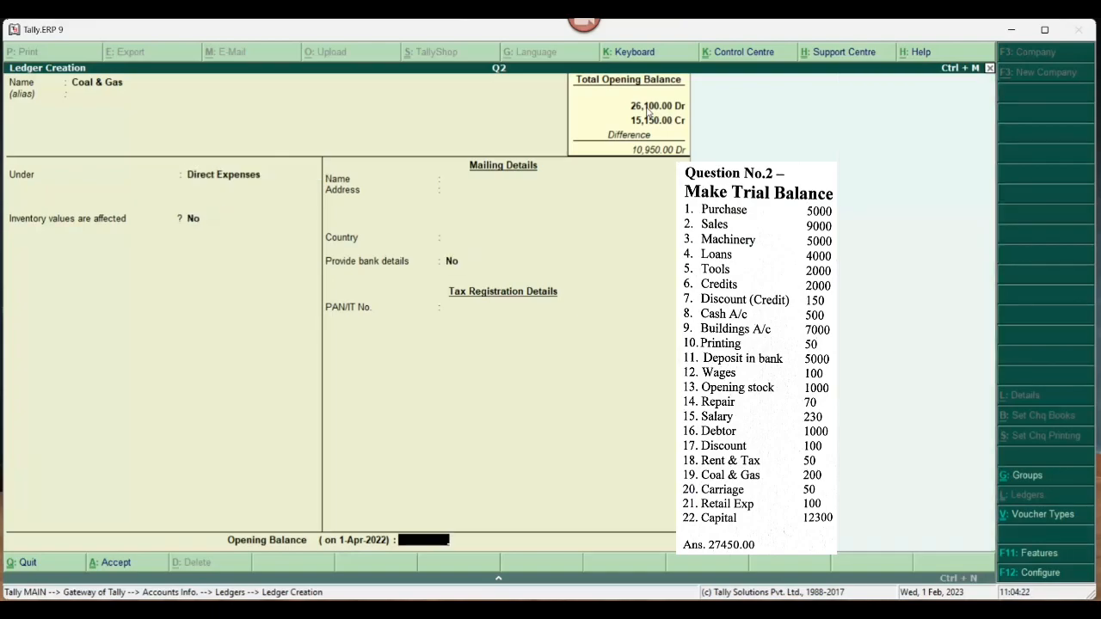
{"action": "type", "text": "200"}
{"action": "key", "text": "Return"}
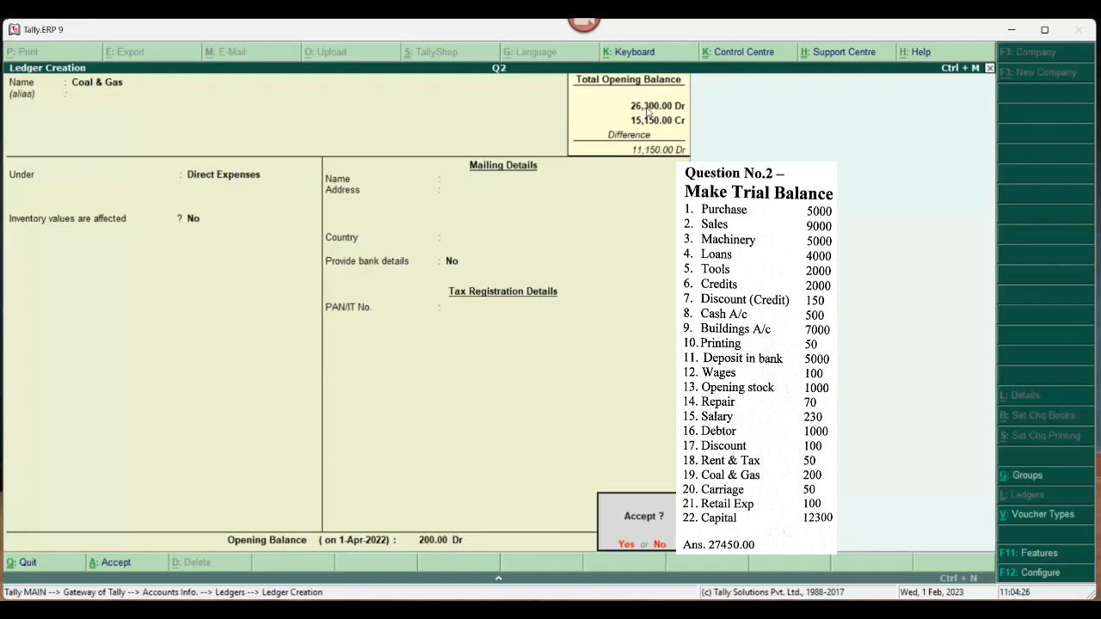
{"action": "key", "text": "Return"}
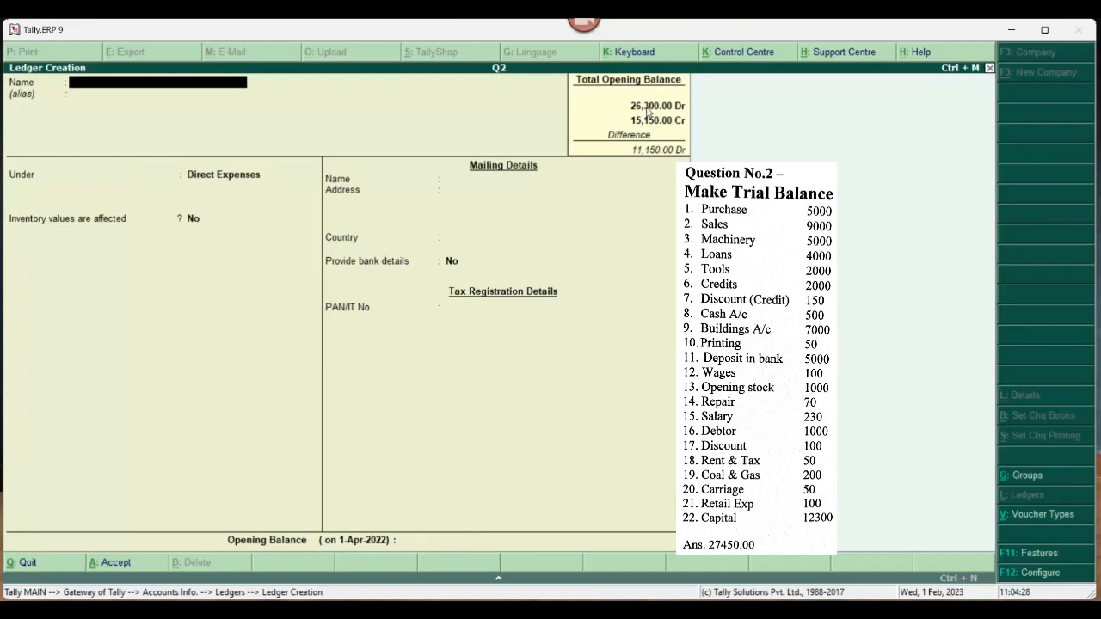
- Name the new ledger Carriage and keep it under the Direct Expenses group
{"action": "type", "text": "Carriage"}
{"action": "key", "text": "Return"}
{"action": "key", "text": "Return"}
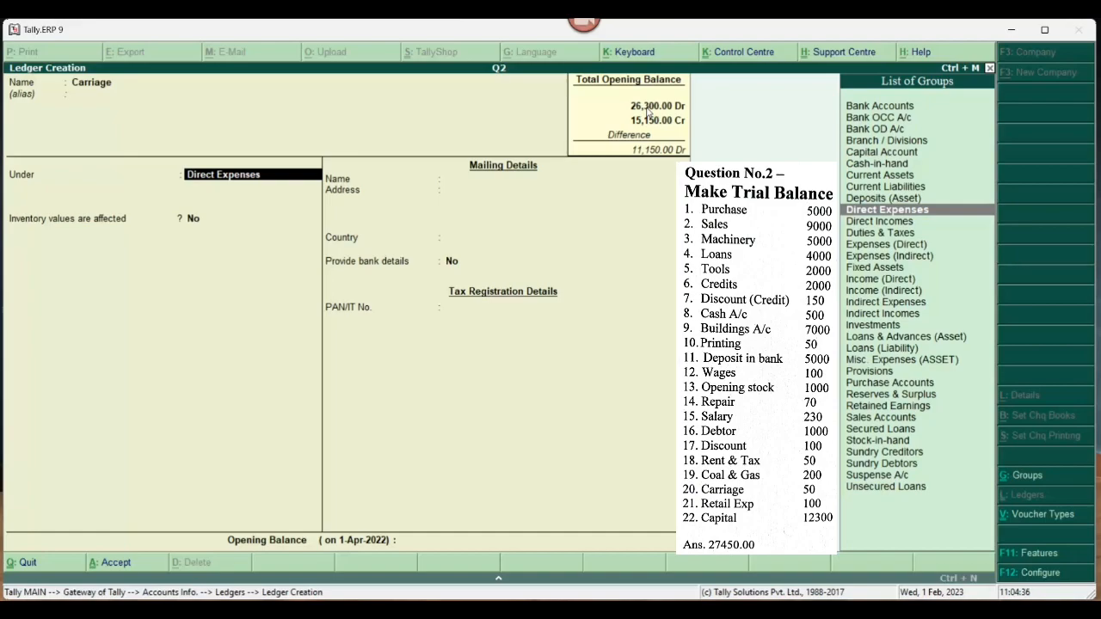
{"action": "key", "text": "Return"}
- Give the Carriage ledger an opening balance of 50 Dr and save it
{"action": "key", "text": "Return"}
{"action": "key", "text": "Return"}
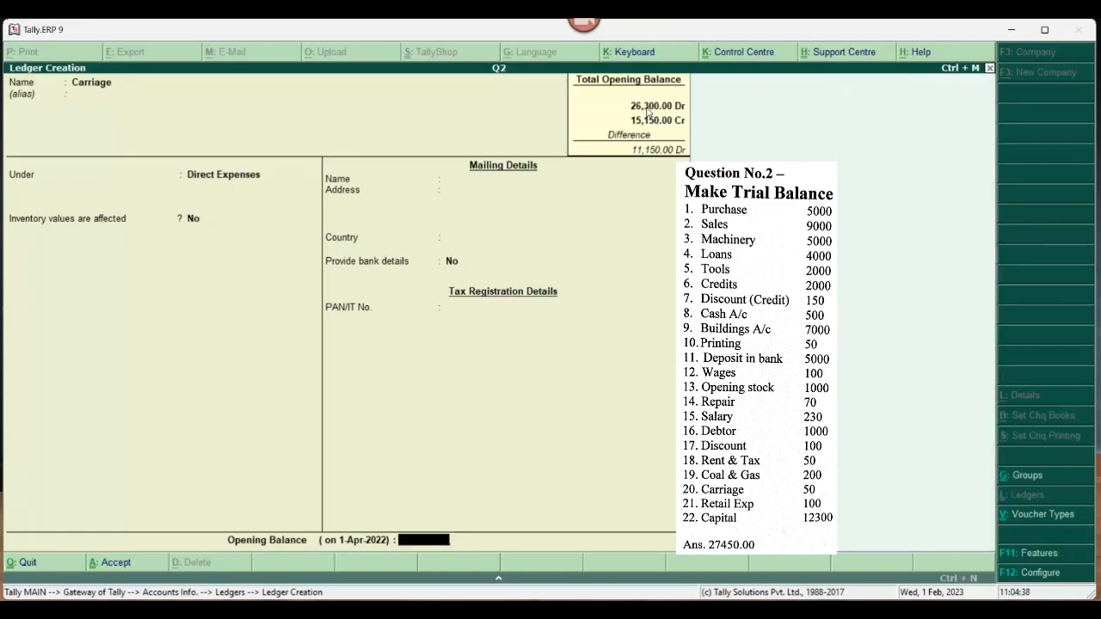
{"action": "type", "text": "50"}
{"action": "key", "text": "Return"}
{"action": "key", "text": "Return"}
{"action": "key", "text": "Return"}
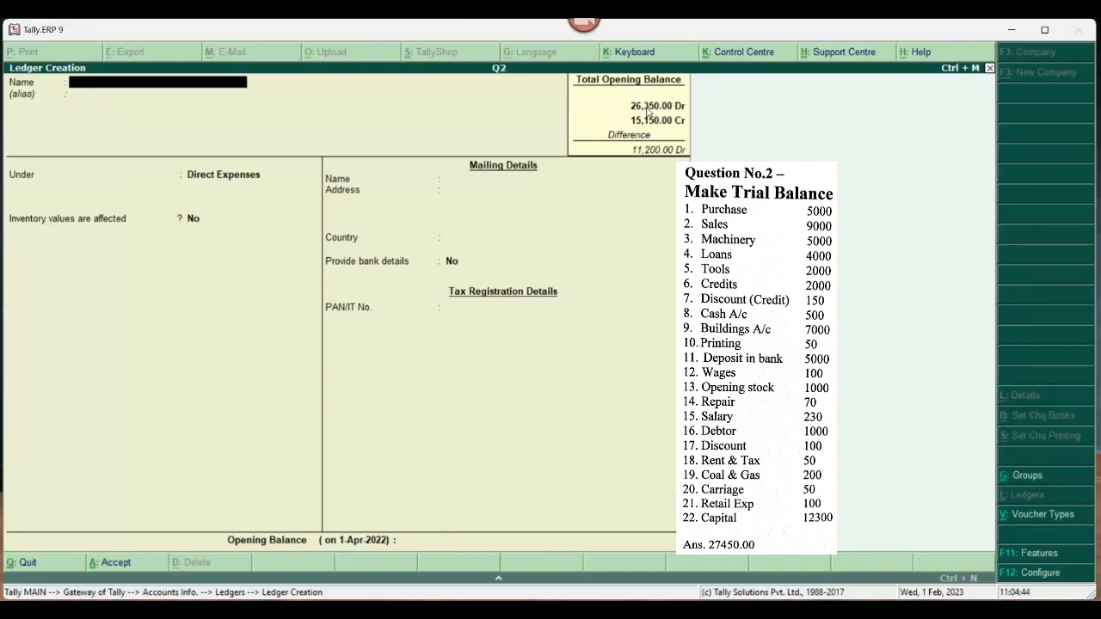
- Name the new ledger Retail Exp and assign it to the Indirect Expenses group
{"action": "type", "text": "Retail"}
{"action": "type", "text": "Exp"}
{"action": "key", "text": "Return"}
{"action": "key", "text": "Return"}
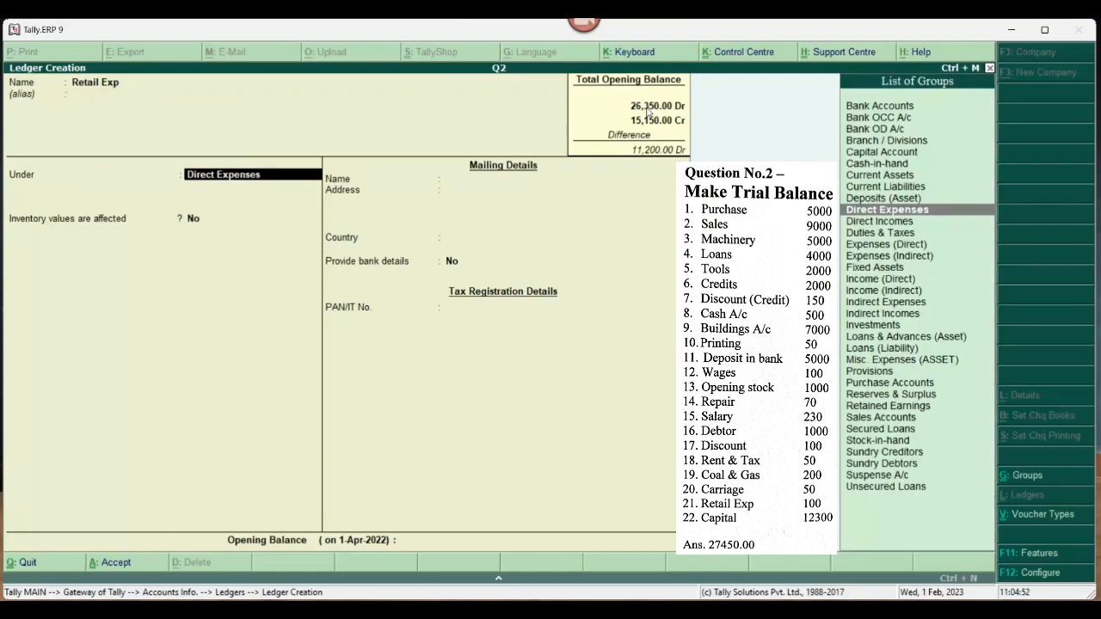
{"action": "type", "text": "i"}
{"action": "key", "text": "Down"}
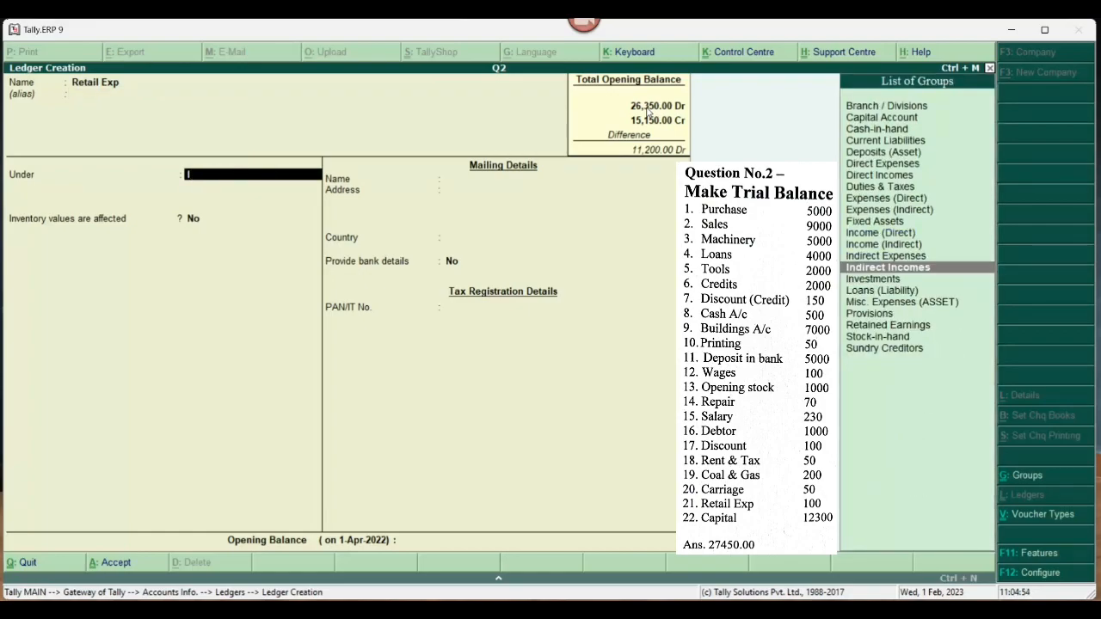
{"action": "key", "text": "Up"}
{"action": "key", "text": "Return"}
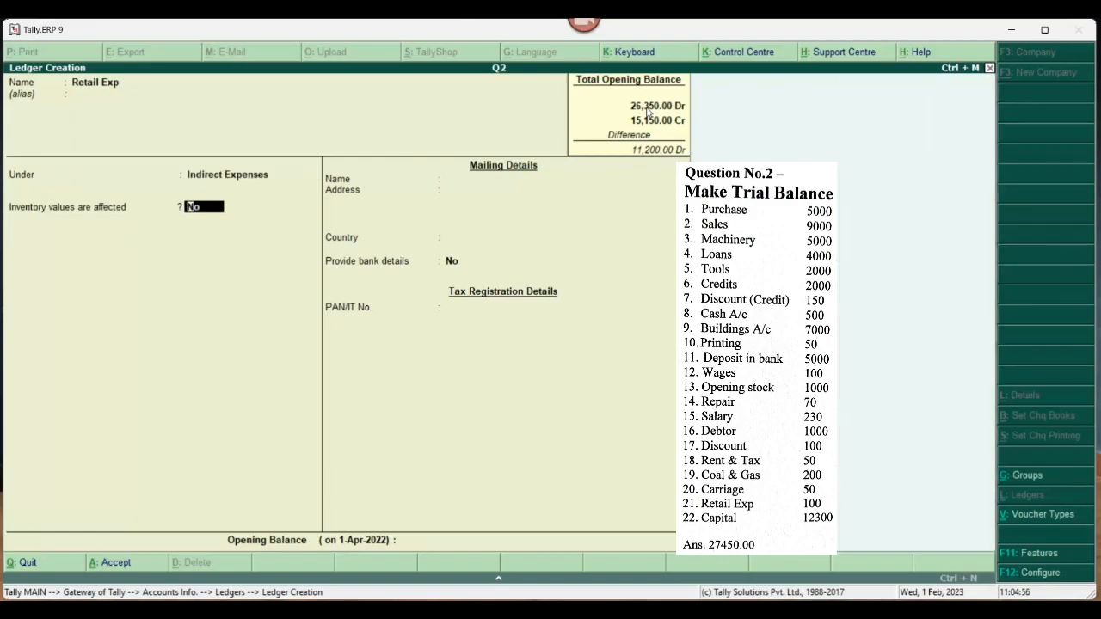
- Set the Retail Exp ledger's opening balance to 100 Dr and save it
{"action": "key", "text": "Return"}
{"action": "key", "text": "Return"}
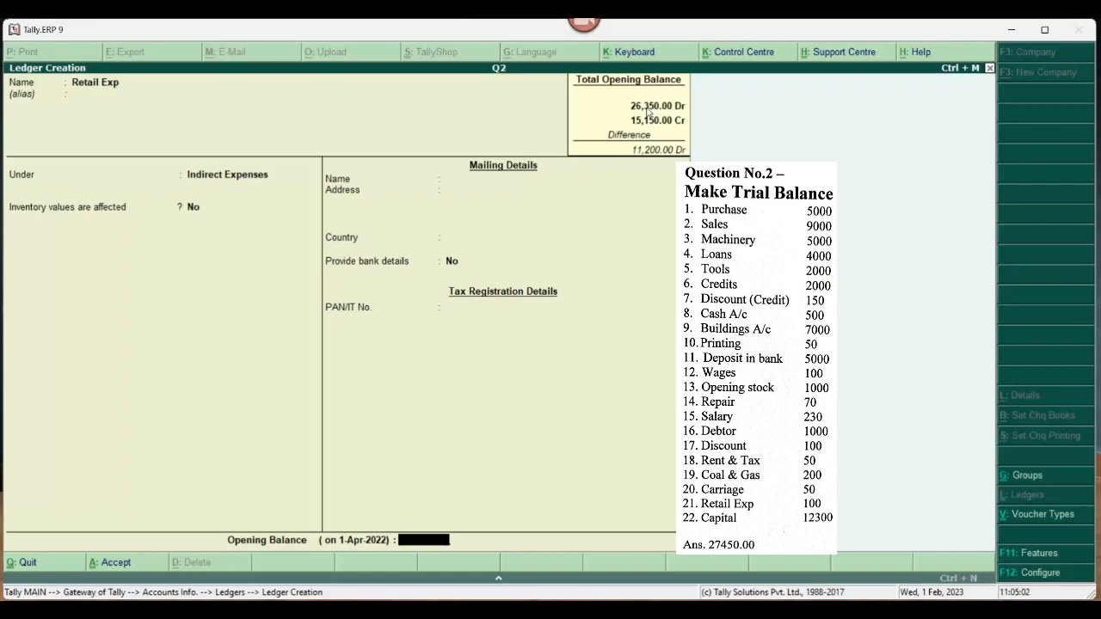
{"action": "type", "text": "100"}
{"action": "key", "text": "Return"}
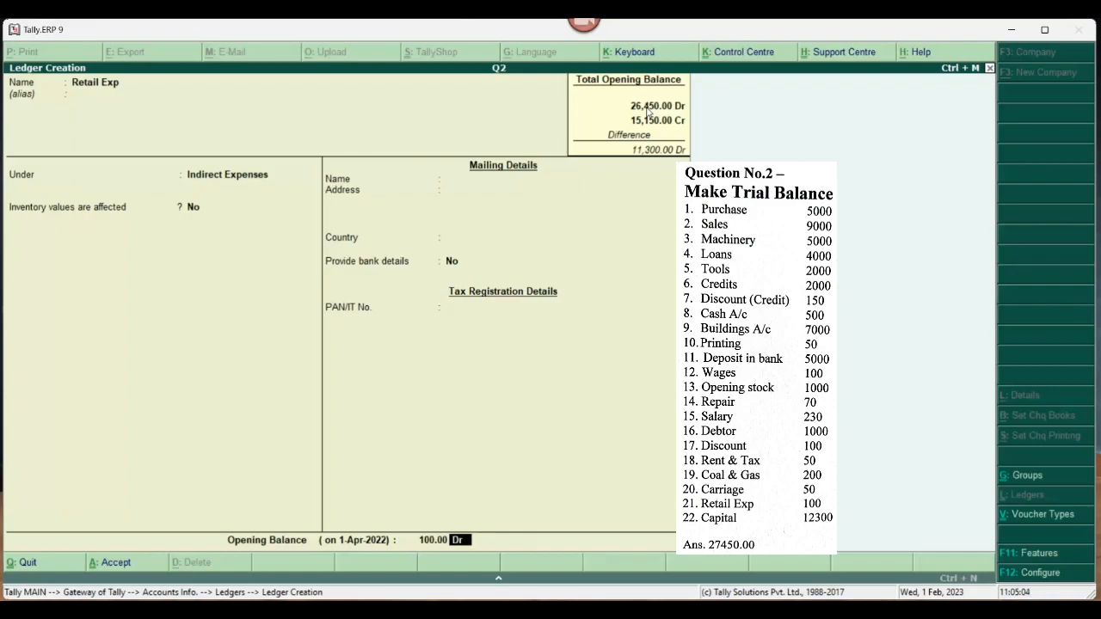
{"action": "key", "text": "Return"}
{"action": "key", "text": "Return"}
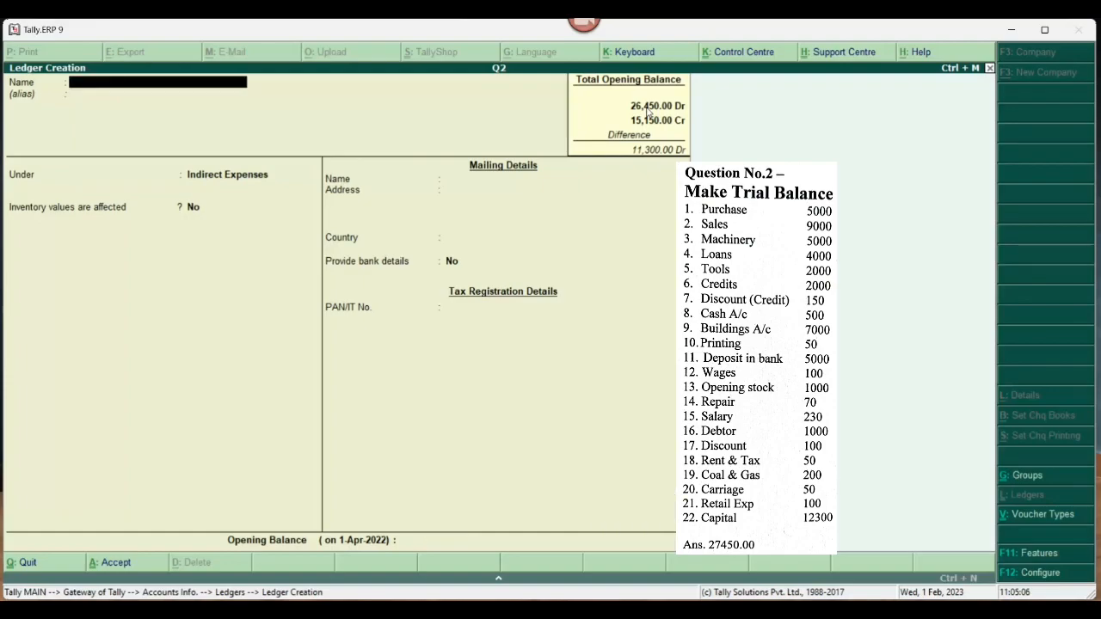
- Name the new ledger Capital and place it under the Capital Account group
{"action": "type", "text": "Capital"}
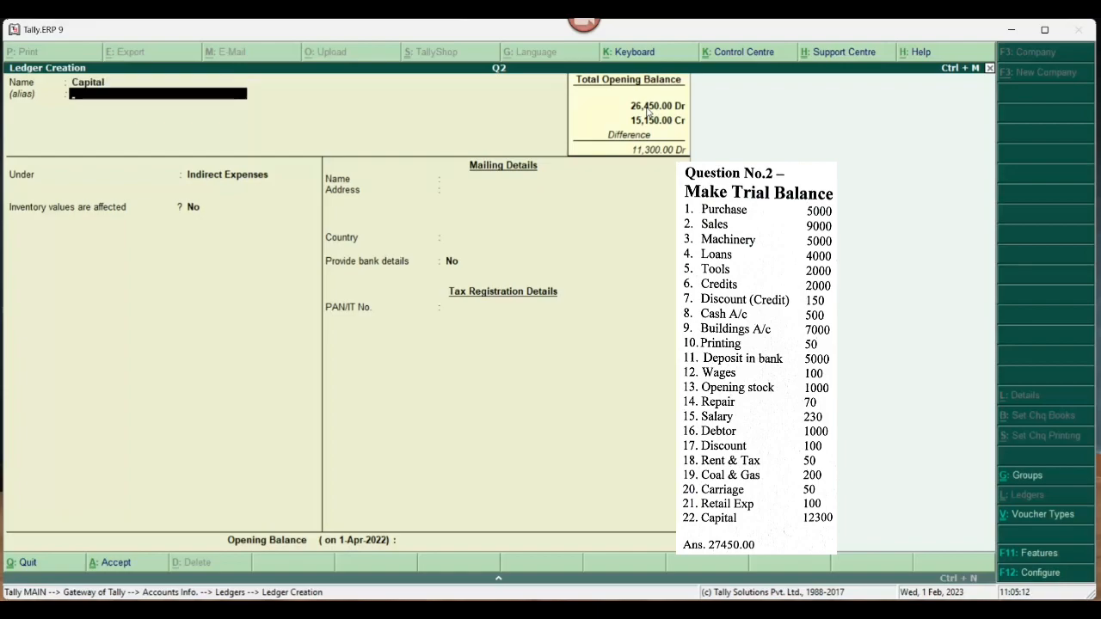
{"action": "key", "text": "Return"}
{"action": "type", "text": "C"}
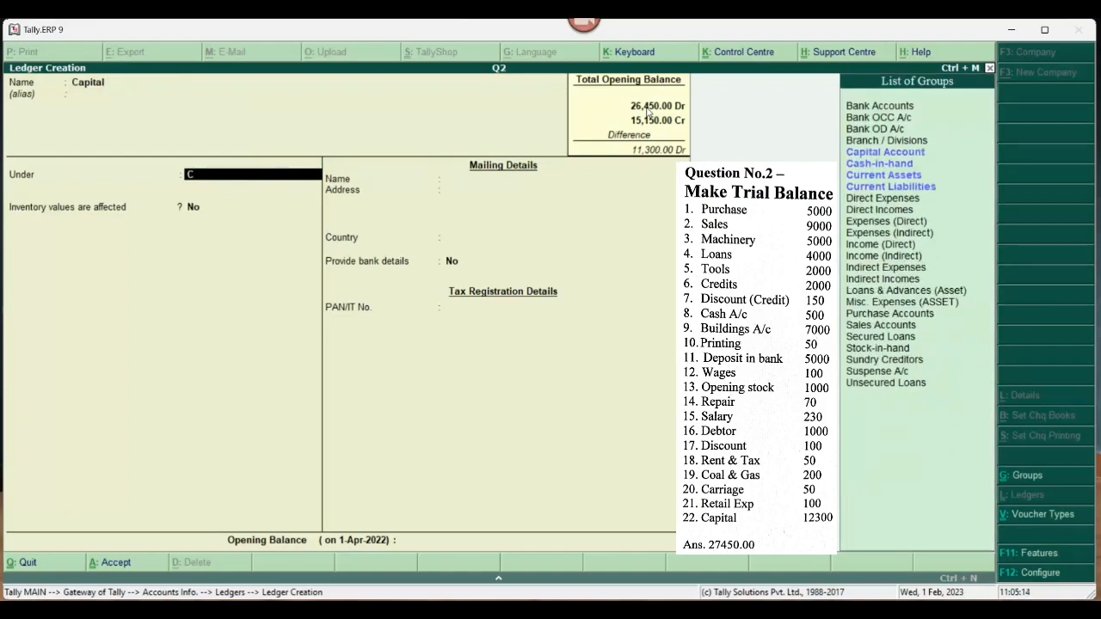
{"action": "key", "text": "Return"}
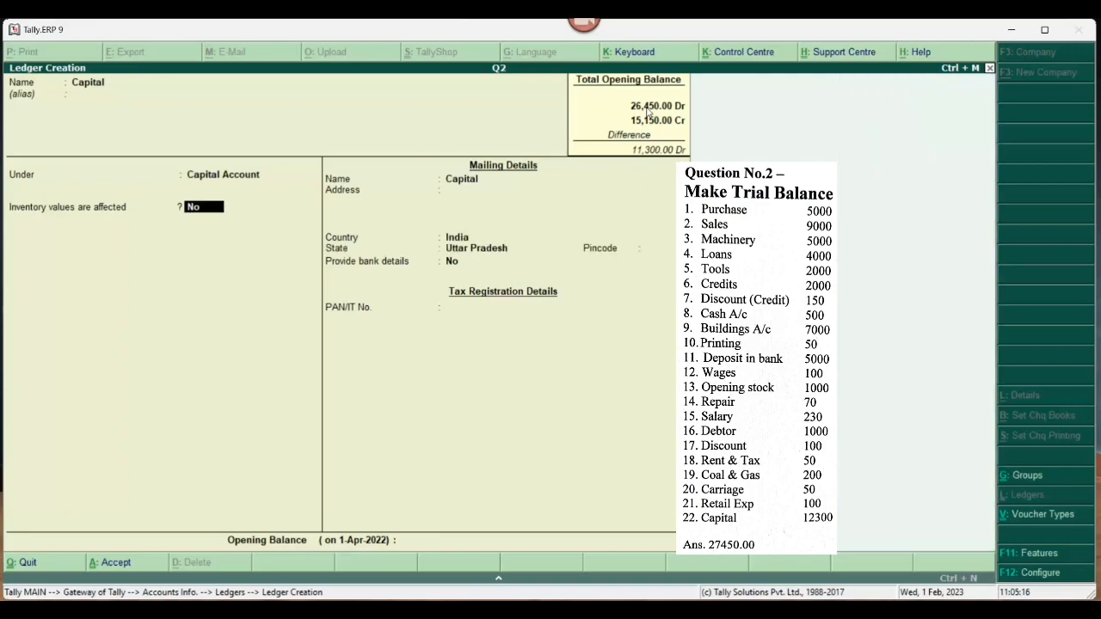
- Keep the Capital ledger's default mailing details, set its opening balance to 12300 Cr and save it
{"action": "key", "text": "Return"}
{"action": "key", "text": "Return"}
{"action": "key", "text": "Return"}
{"action": "key", "text": "Return"}
{"action": "key", "text": "Return"}
{"action": "key", "text": "Return"}
{"action": "key", "text": "Return"}
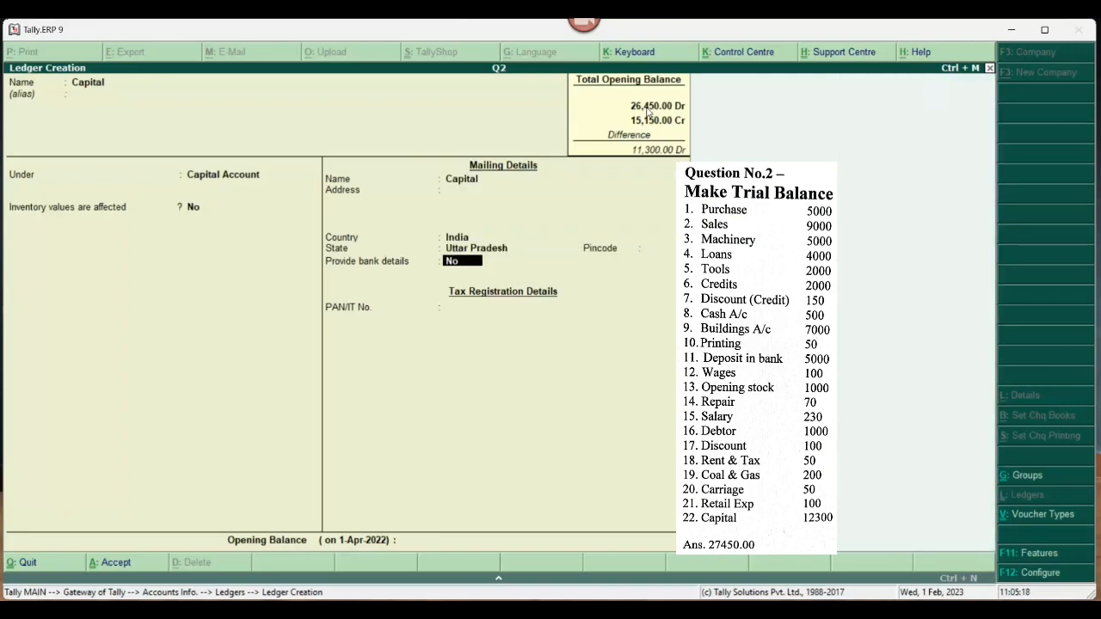
{"action": "key", "text": "Return"}
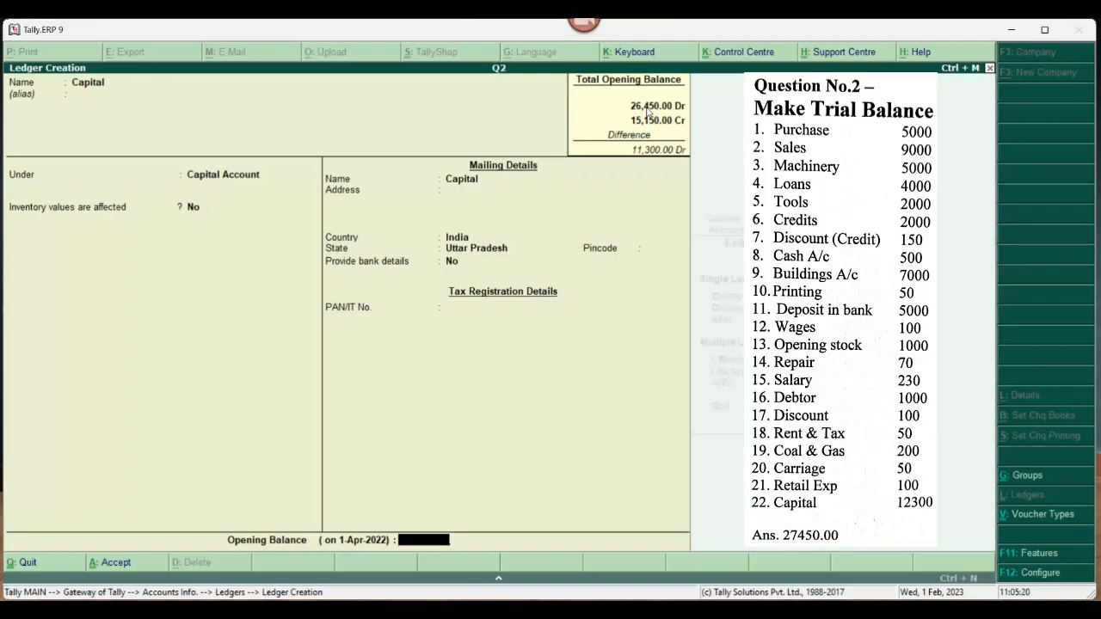
{"action": "type", "text": "12300"}
{"action": "key", "text": "Return"}
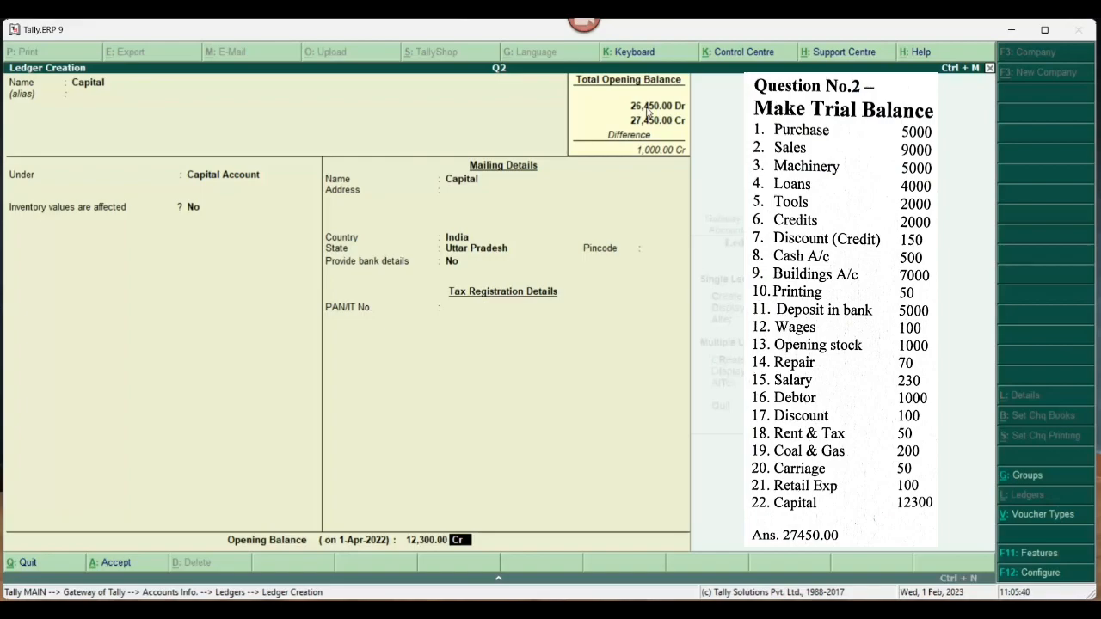
{"action": "key", "text": "Return"}
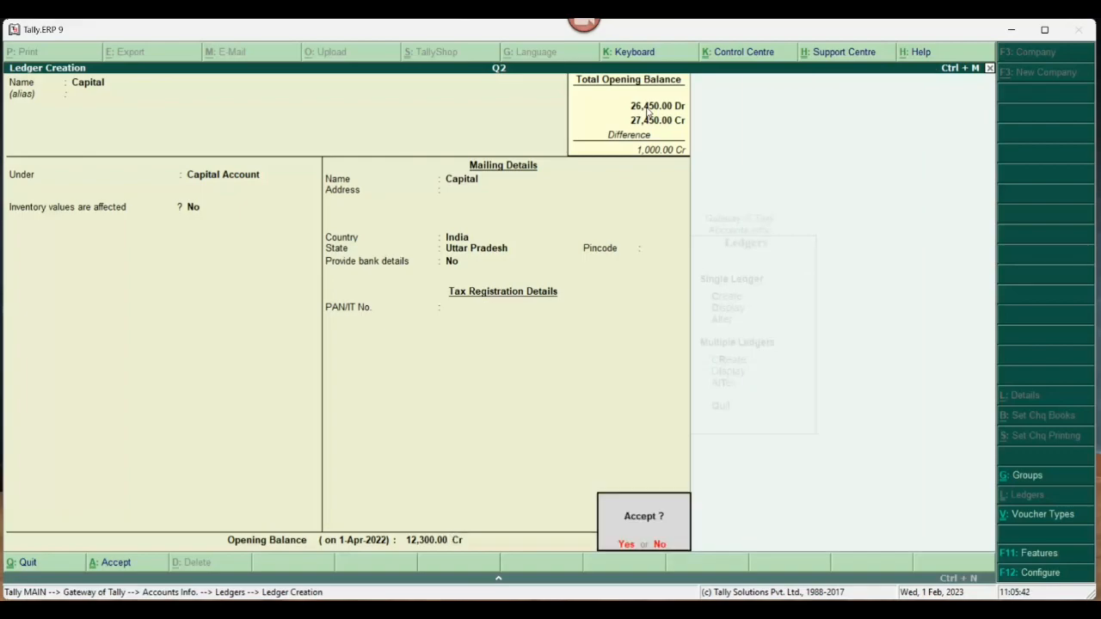
{"action": "key", "text": "Return"}
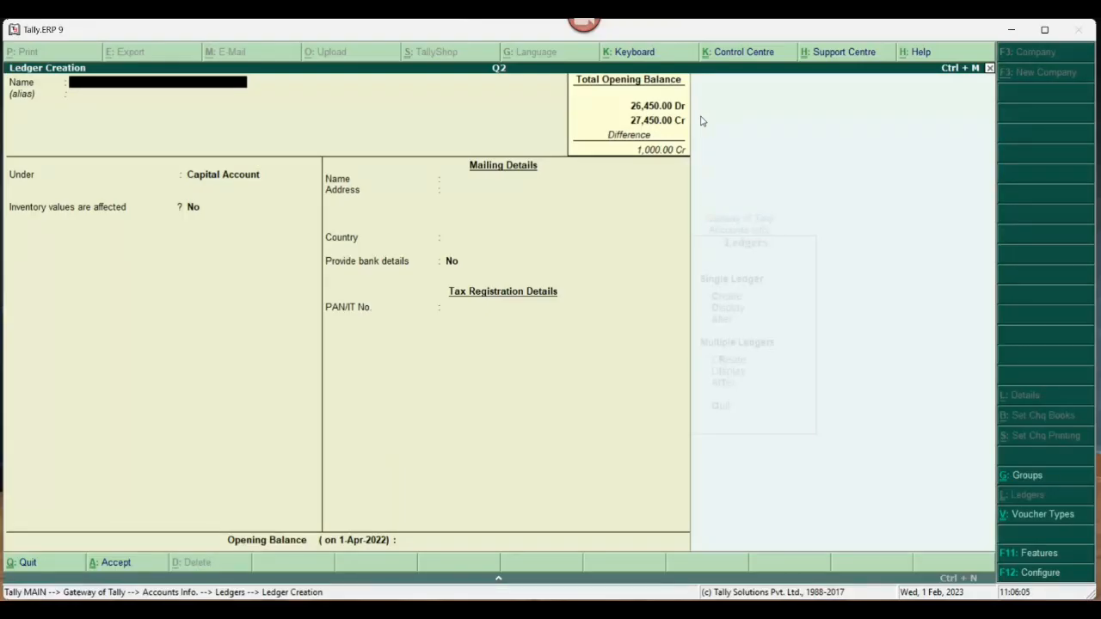
- Set Integrate accounts and inventory to No in company Q2's accounting features
{"action": "key", "text": "F11"}
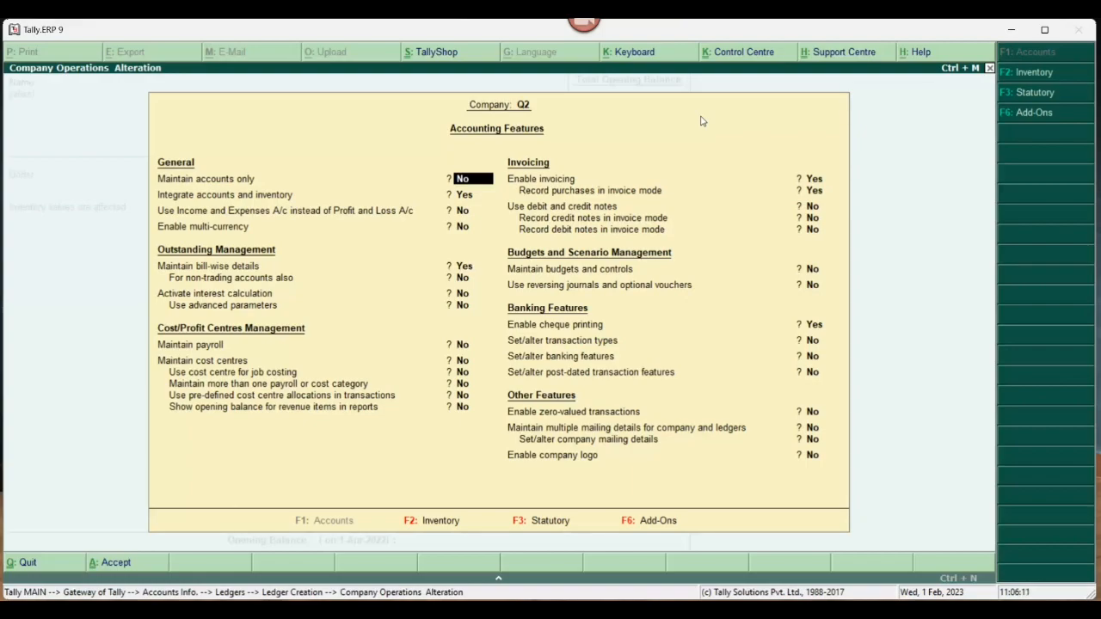
{"action": "key", "text": "Return"}
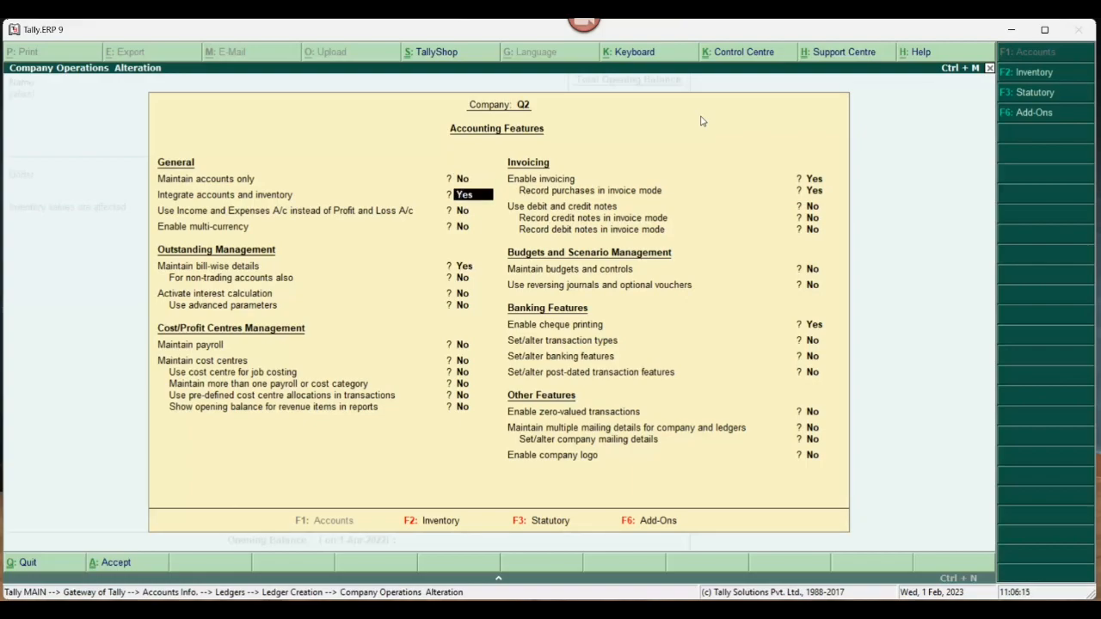
{"action": "type", "text": "n"}
{"action": "key", "text": "Return"}
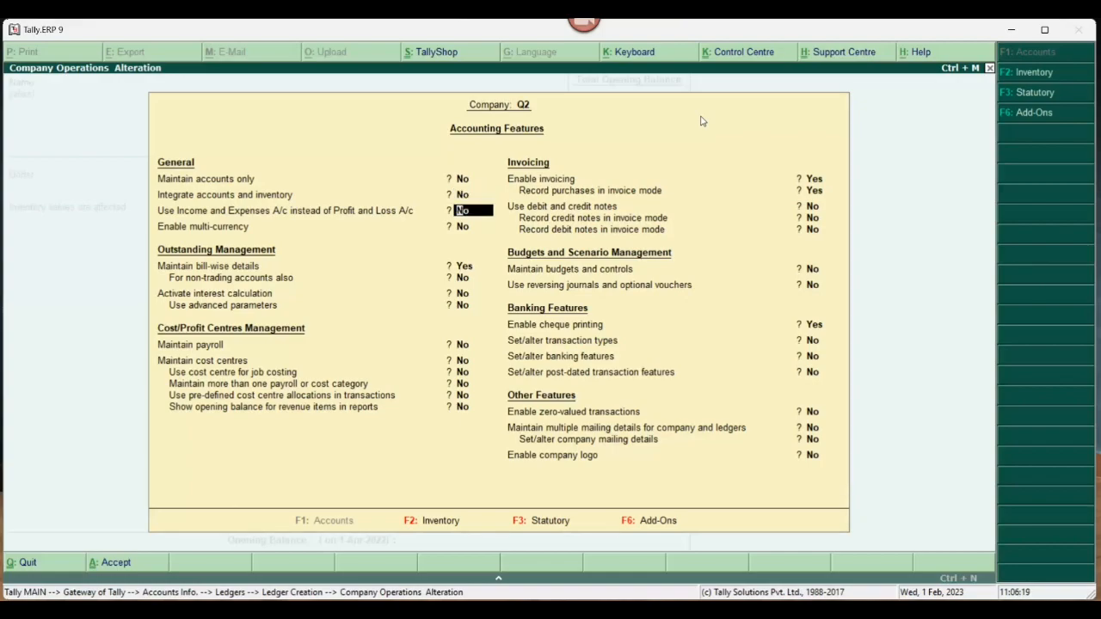
- Keep all remaining accounting features at their current settings and save the company features
{"action": "key", "text": "Return"}
{"action": "key", "text": "Return"}
{"action": "key", "text": "Return"}
{"action": "key", "text": "Return"}
{"action": "key", "text": "Return"}
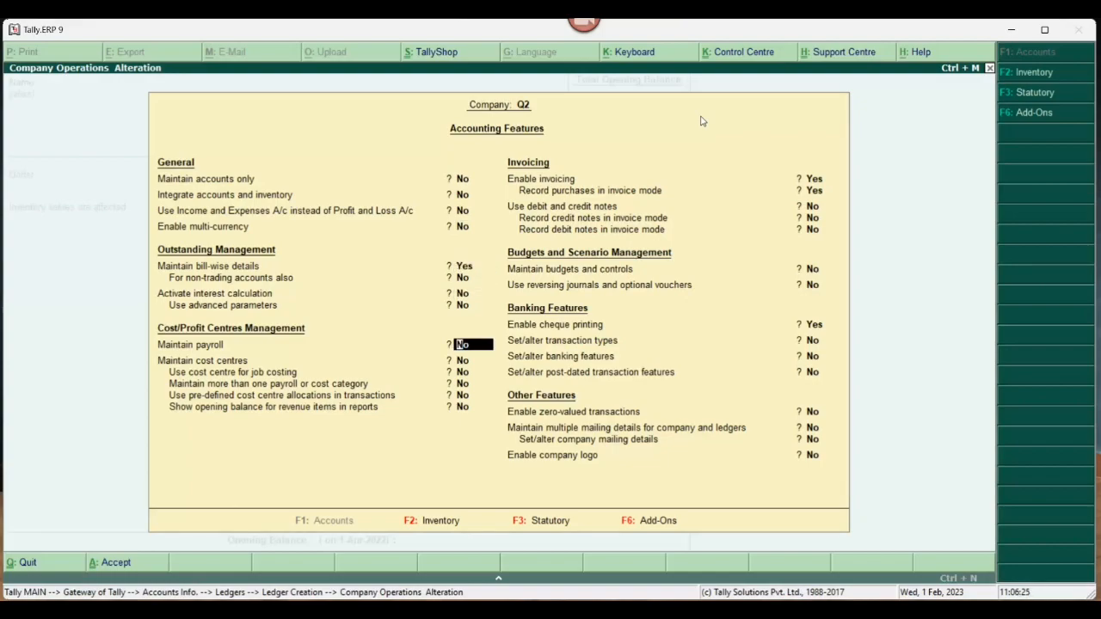
{"action": "key", "text": "Return"}
{"action": "key", "text": "Return"}
{"action": "key", "text": "Return"}
{"action": "key", "text": "Return"}
{"action": "key", "text": "Return"}
{"action": "key", "text": "Return"}
{"action": "key", "text": "Return"}
{"action": "key", "text": "Return"}
{"action": "key", "text": "Return"}
{"action": "key", "text": "Return"}
{"action": "key", "text": "Return"}
{"action": "key", "text": "Return"}
{"action": "key", "text": "Return"}
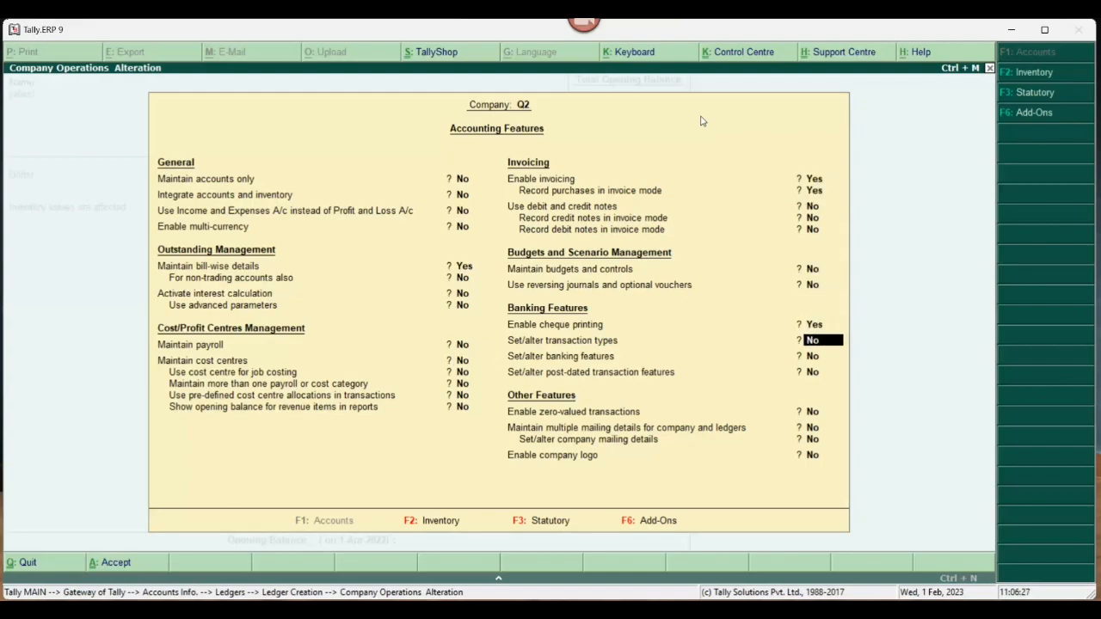
{"action": "key", "text": "Return"}
{"action": "key", "text": "Return"}
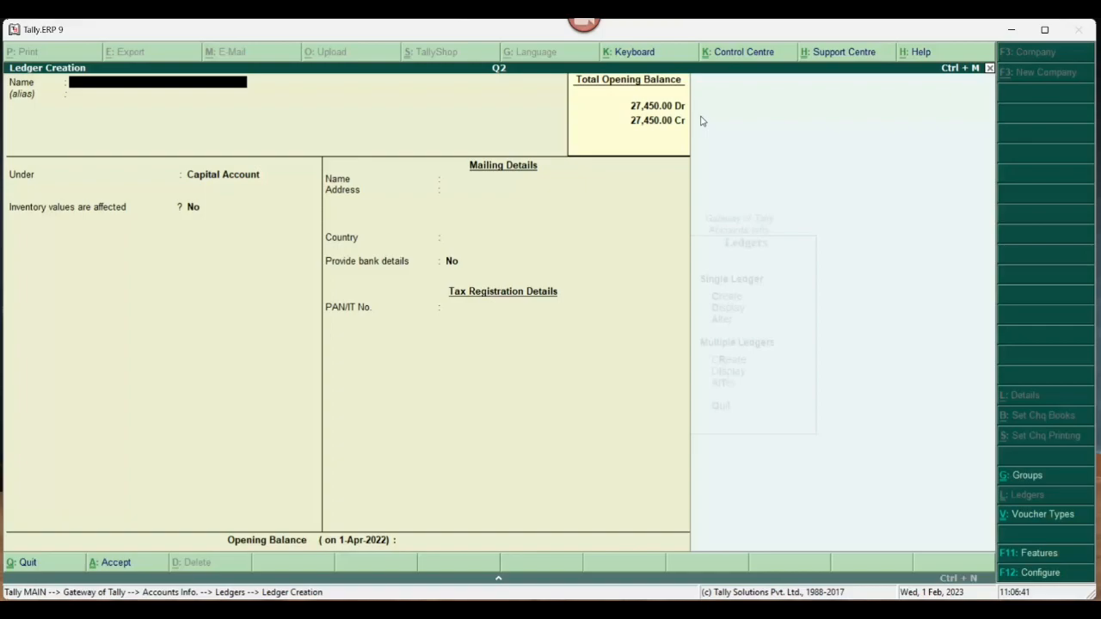
- Leave ledger creation and open the multiple-ledger alteration list for All Items
{"action": "key", "text": "Escape"}
{"action": "key", "text": "y"}
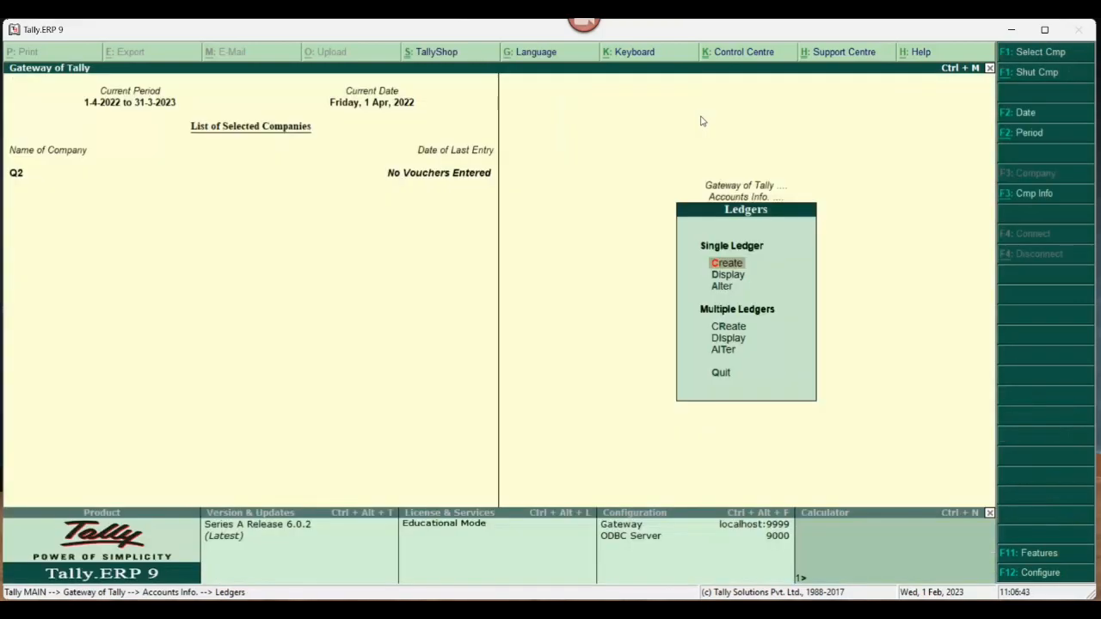
{"action": "key", "text": "Down"}
{"action": "key", "text": "Down"}
{"action": "key", "text": "Down"}
{"action": "key", "text": "Down"}
{"action": "key", "text": "Down"}
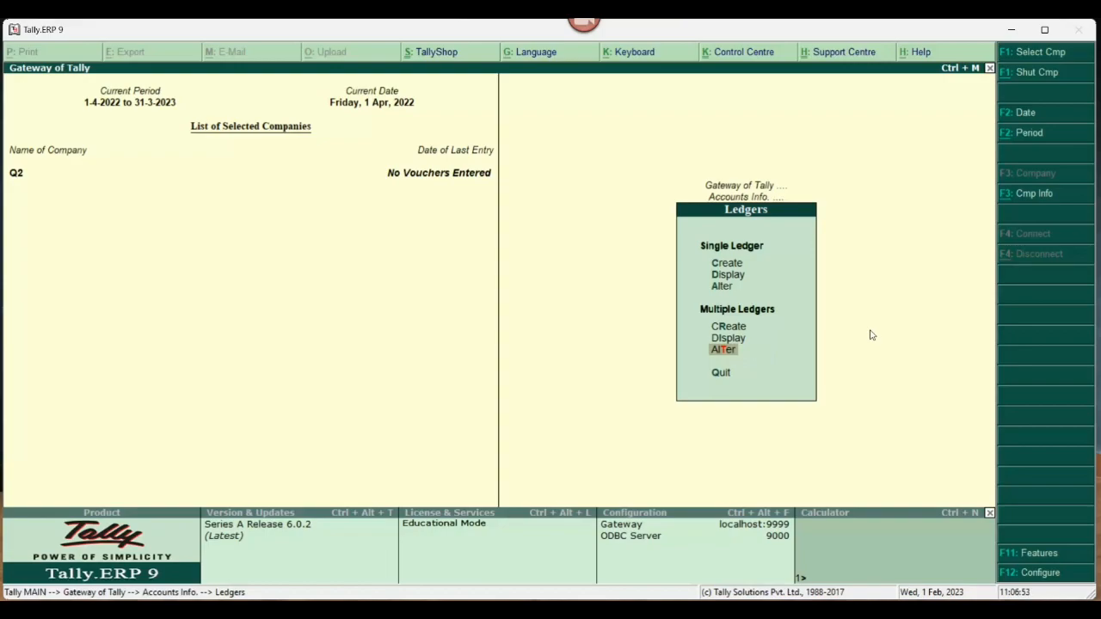
{"action": "key", "text": "Return"}
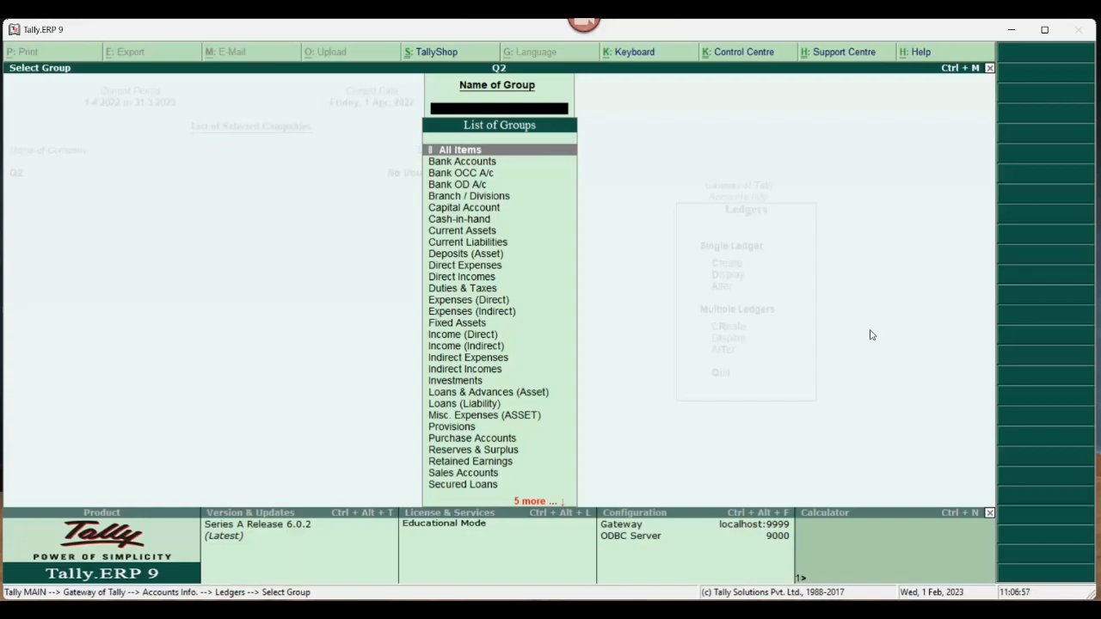
{"action": "key", "text": "Return"}
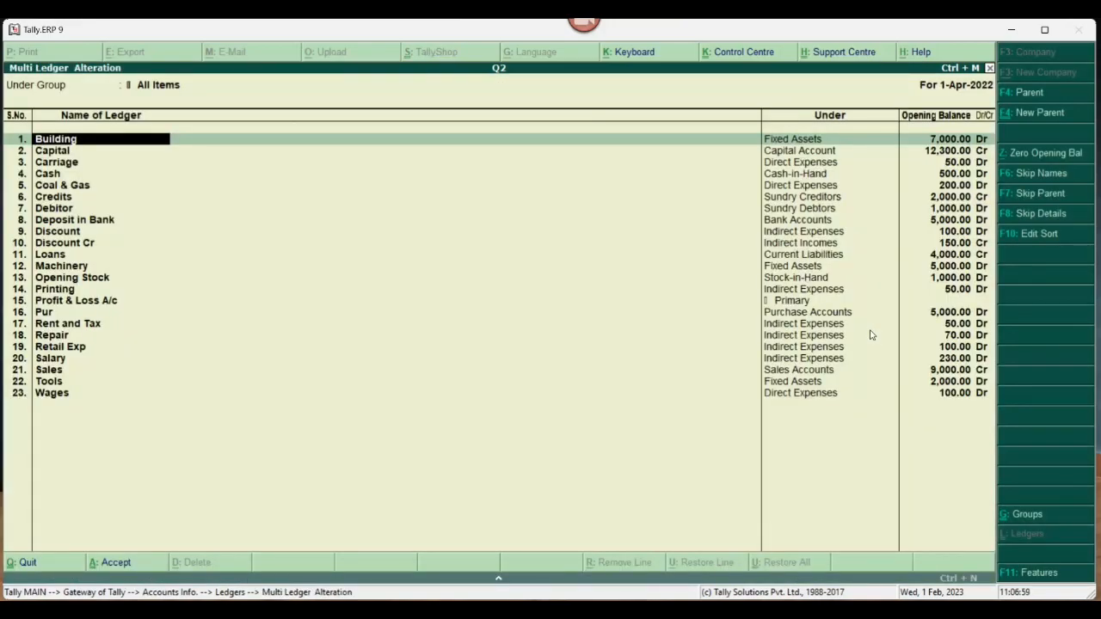
- Review the groups and opening balances from Building through Credits in the multiple-ledger alteration list and accept the list with its existing entries
{"action": "key", "text": "Return"}
{"action": "key", "text": "Return"}
{"action": "key", "text": "Return"}
{"action": "key", "text": "Return"}
{"action": "key", "text": "Return"}
{"action": "key", "text": "Return"}
{"action": "key", "text": "Return"}
{"action": "key", "text": "Return"}
{"action": "key", "text": "Return"}
{"action": "key", "text": "Return"}
{"action": "key", "text": "Return"}
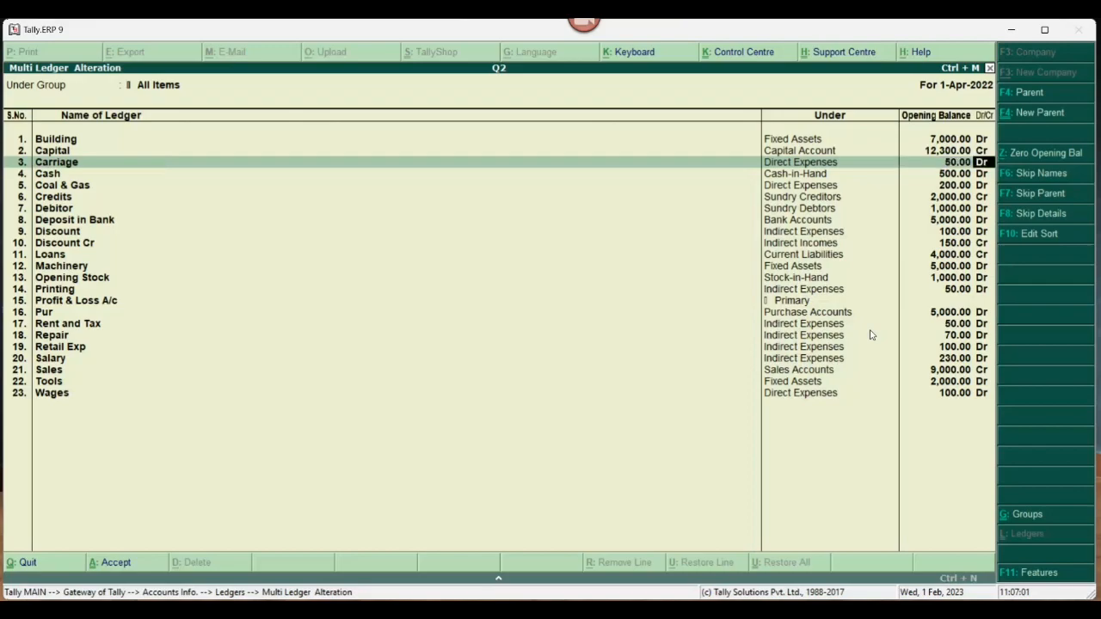
{"action": "key", "text": "Return"}
{"action": "key", "text": "Return"}
{"action": "key", "text": "Return"}
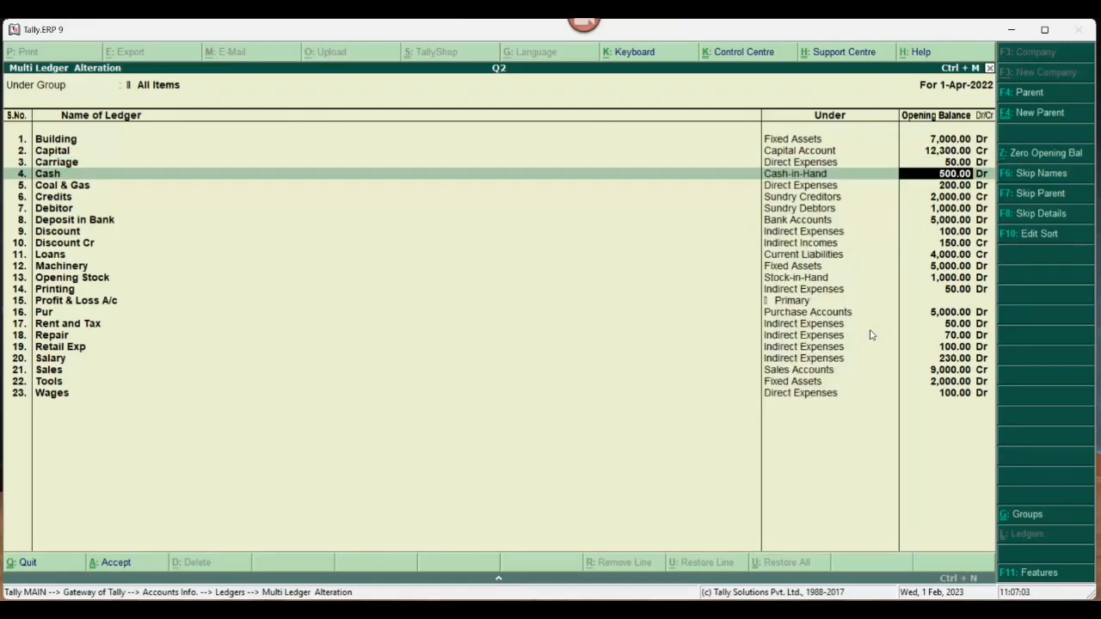
{"action": "key", "text": "Return"}
{"action": "key", "text": "Return"}
{"action": "key", "text": "Return"}
{"action": "key", "text": "Return"}
{"action": "key", "text": "Return"}
{"action": "key", "text": "Return"}
{"action": "key", "text": "Return"}
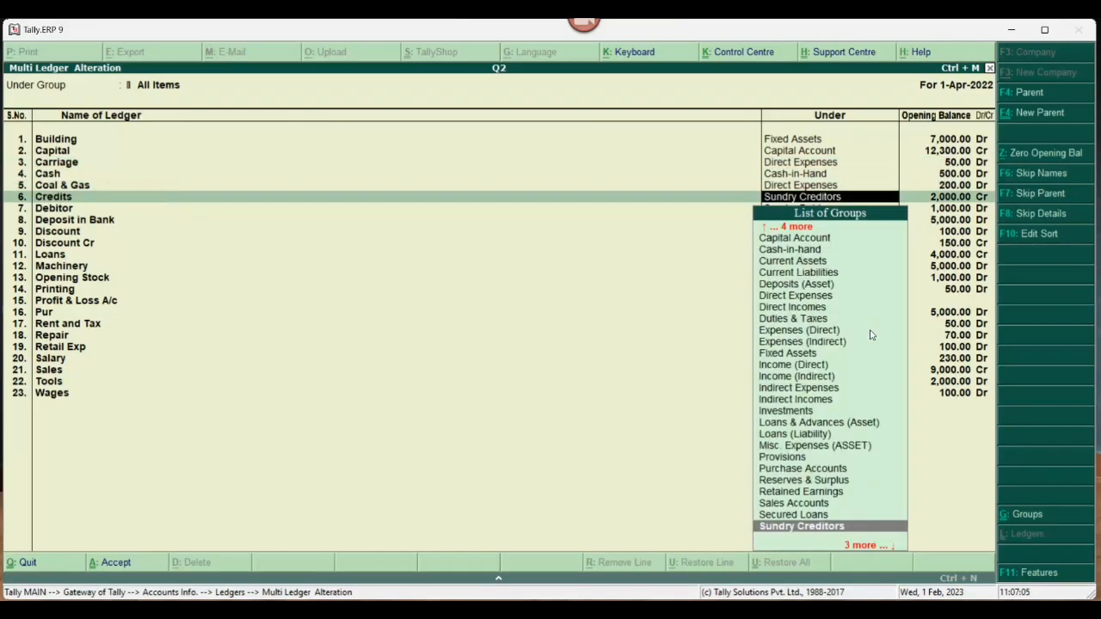
{"action": "key", "text": "ctrl+a"}
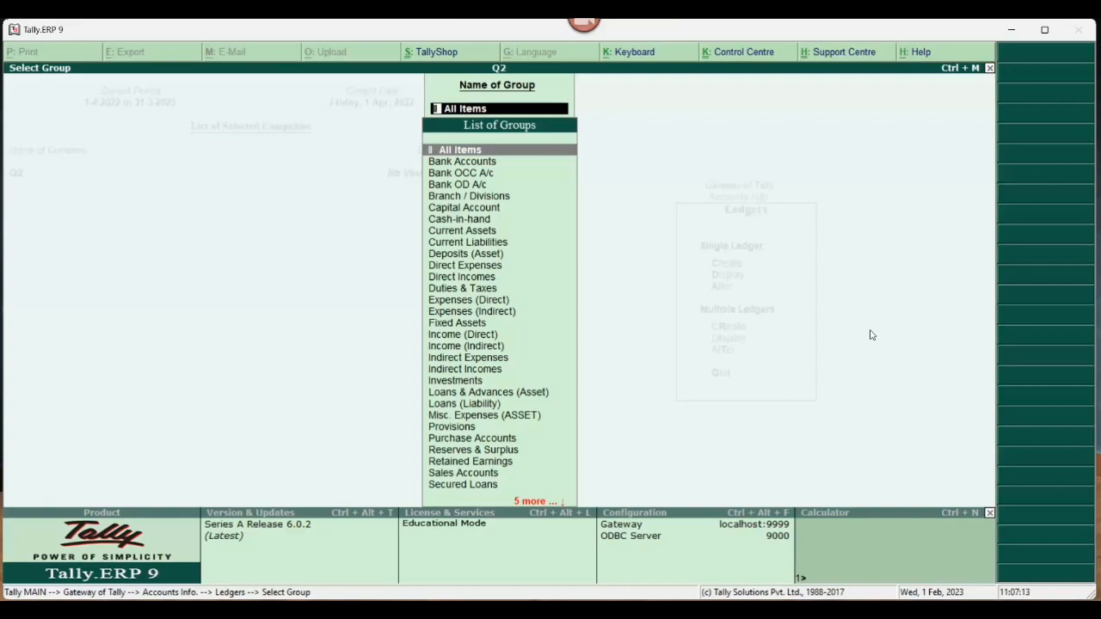
- Reopen the multiple-ledger alteration list for All Items to recheck the ledgers, and quit it without making changes
{"action": "key", "text": "Return"}
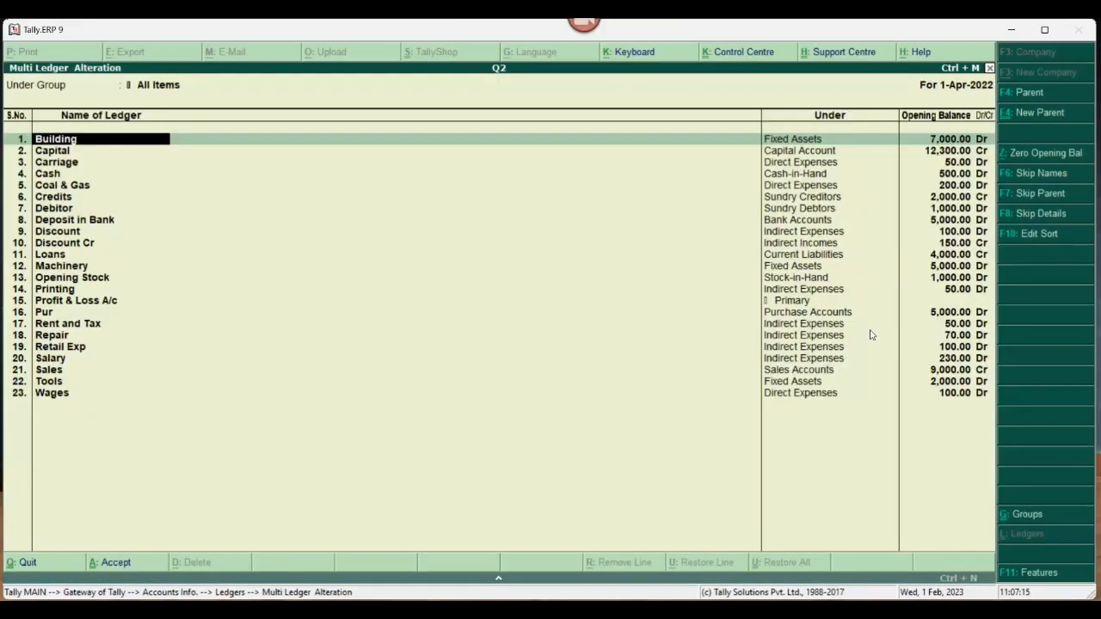
{"action": "key", "text": "Escape"}
{"action": "key", "text": "y"}
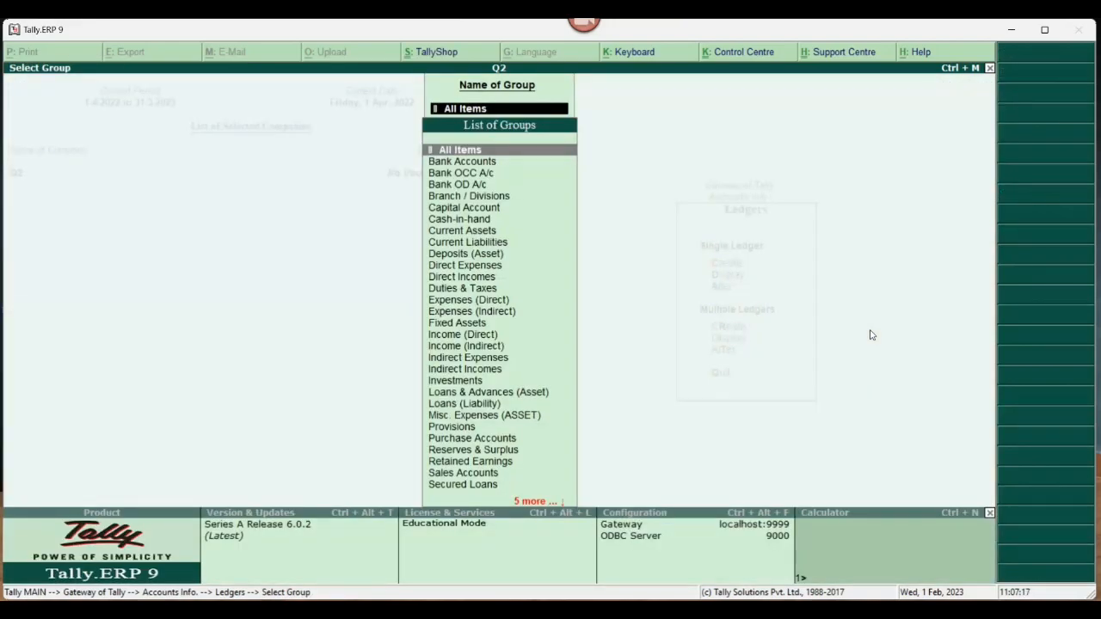
- Leave the group selection and the ledger and accounts menus to return to the Gateway of Tally, keeping the program open
{"action": "key", "text": "Escape"}
{"action": "key", "text": "Escape"}
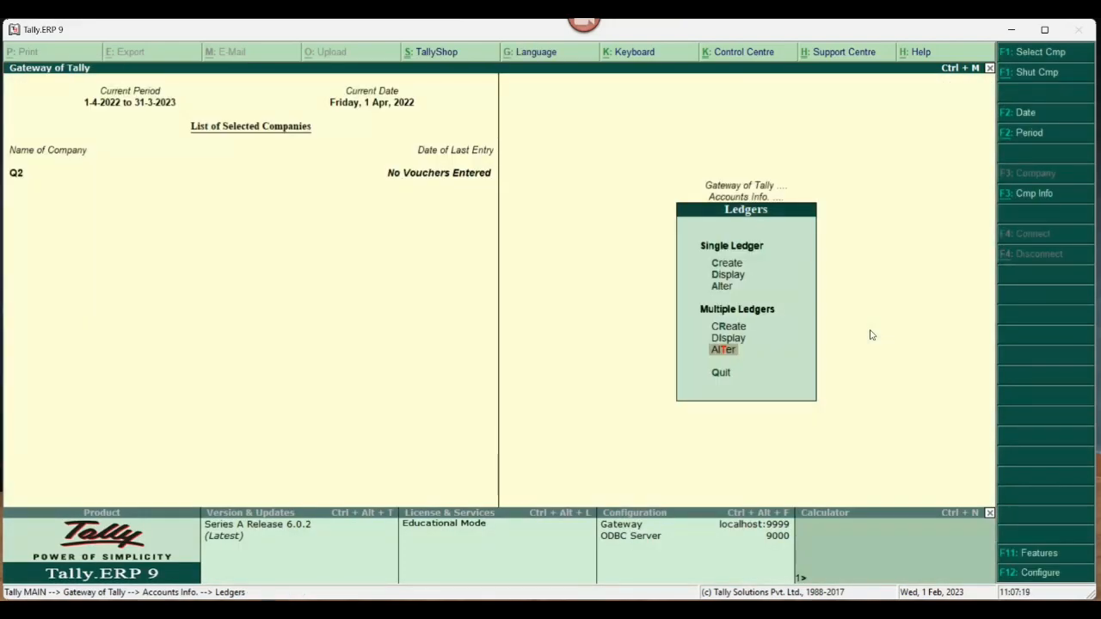
{"action": "key", "text": "Escape"}
{"action": "key", "text": "Escape"}
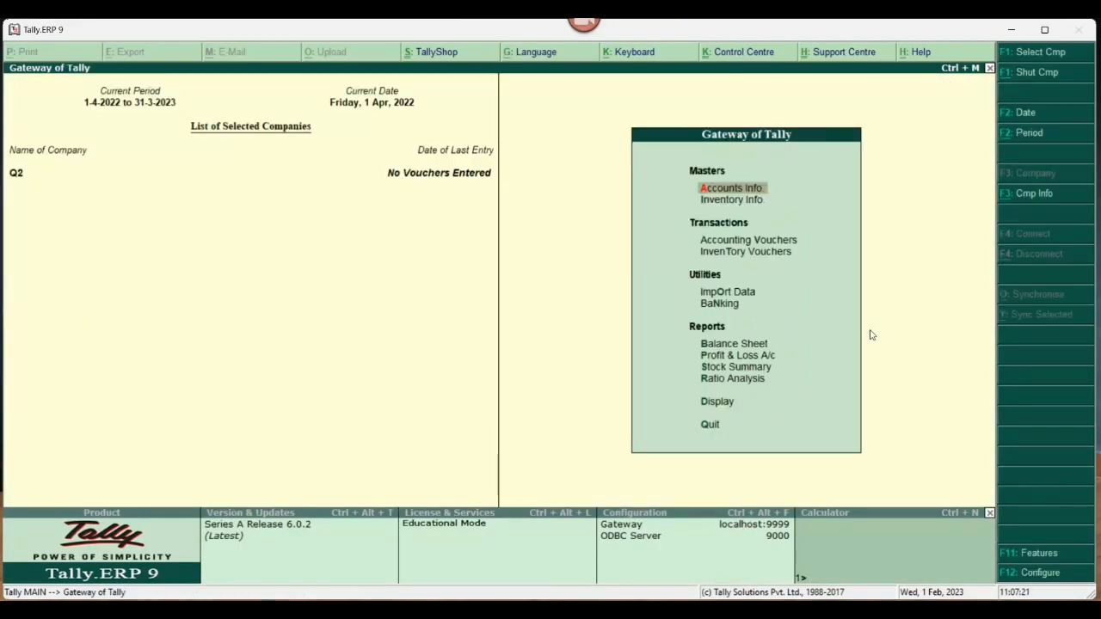
{"action": "key", "text": "Escape"}
{"action": "key", "text": "n"}
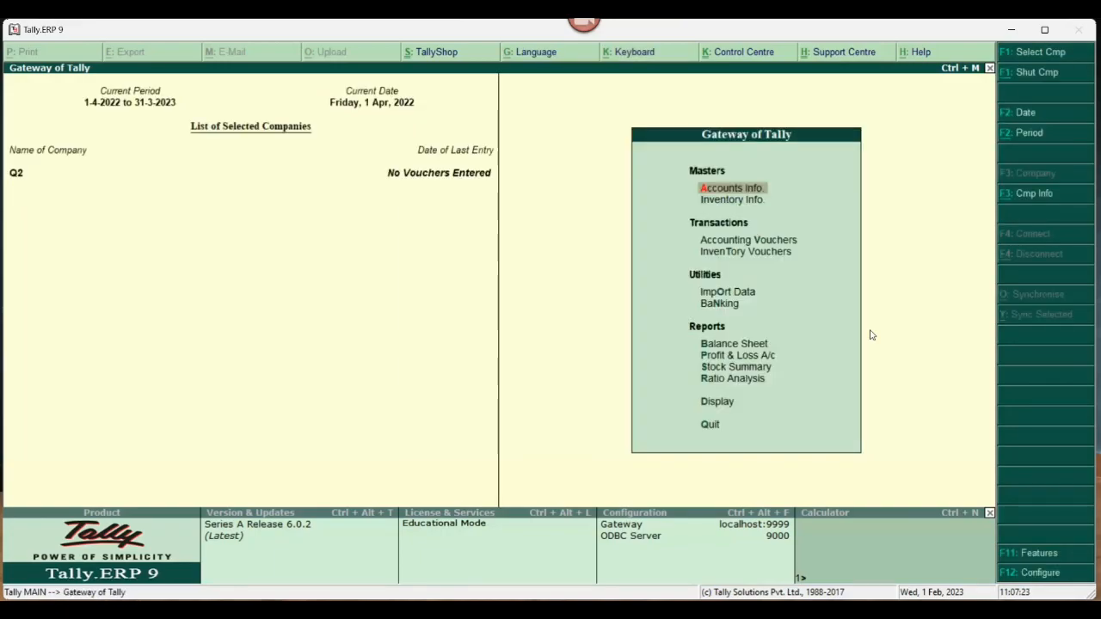